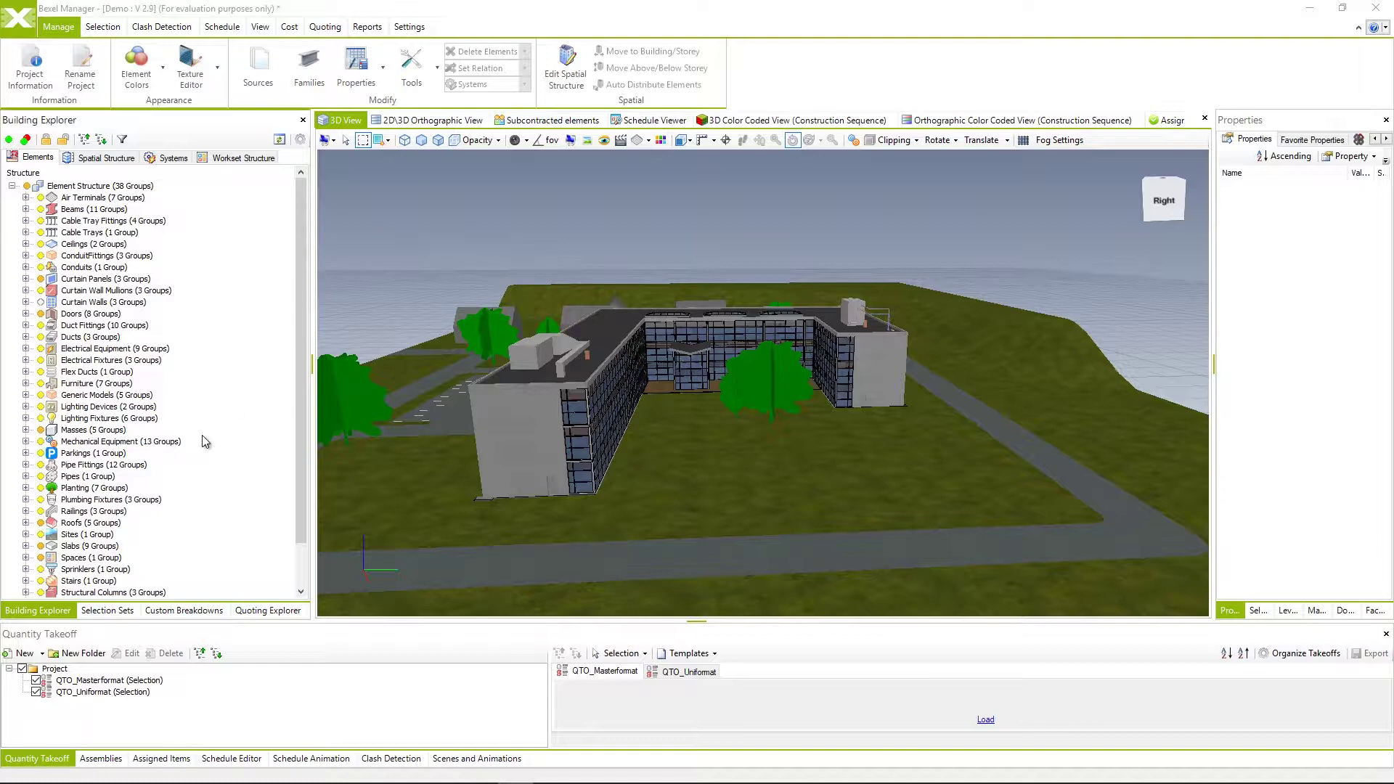
Show the project's Selection Sets list in the left panel.
left_click(107, 610)
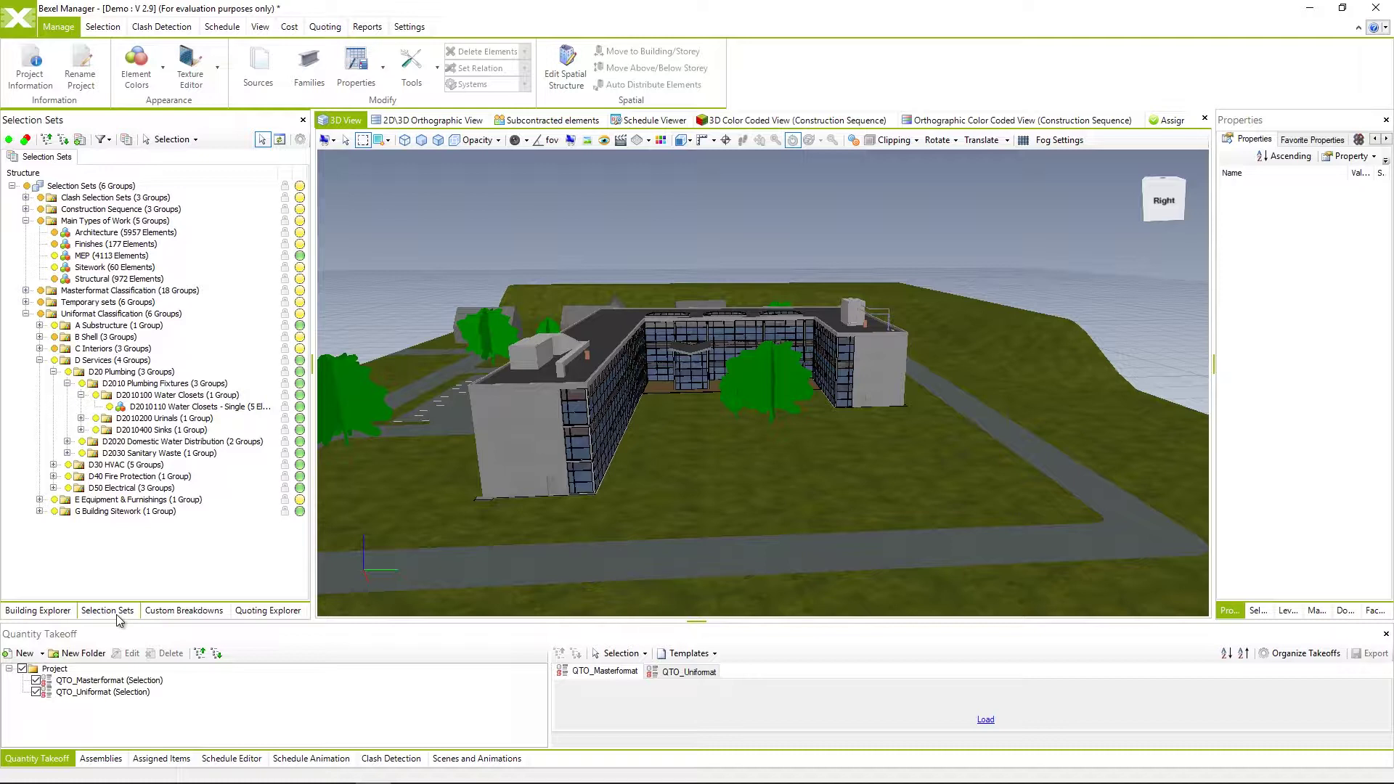
Rerun the earlier Door category search and select all 96 found doors as a new selection.
key("ctrl+f")
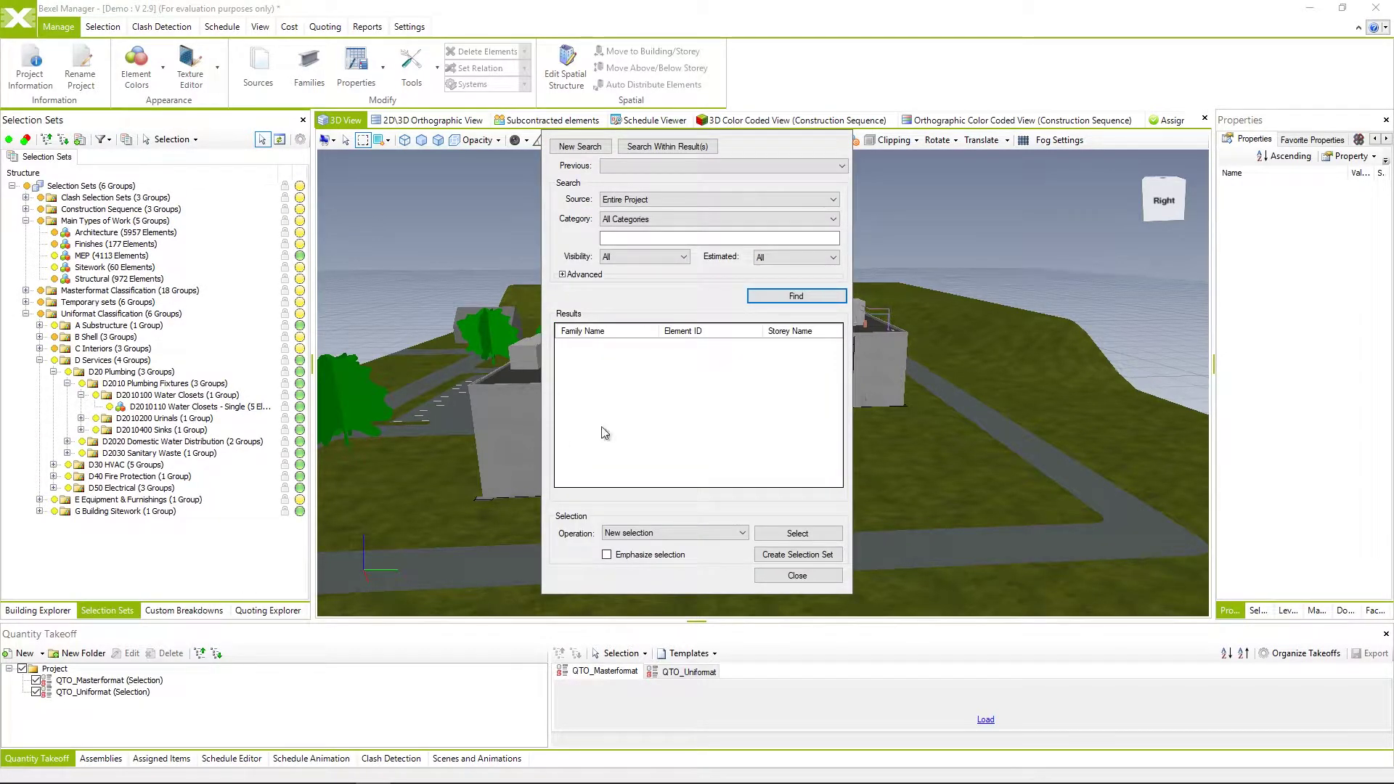
left_click(719, 218)
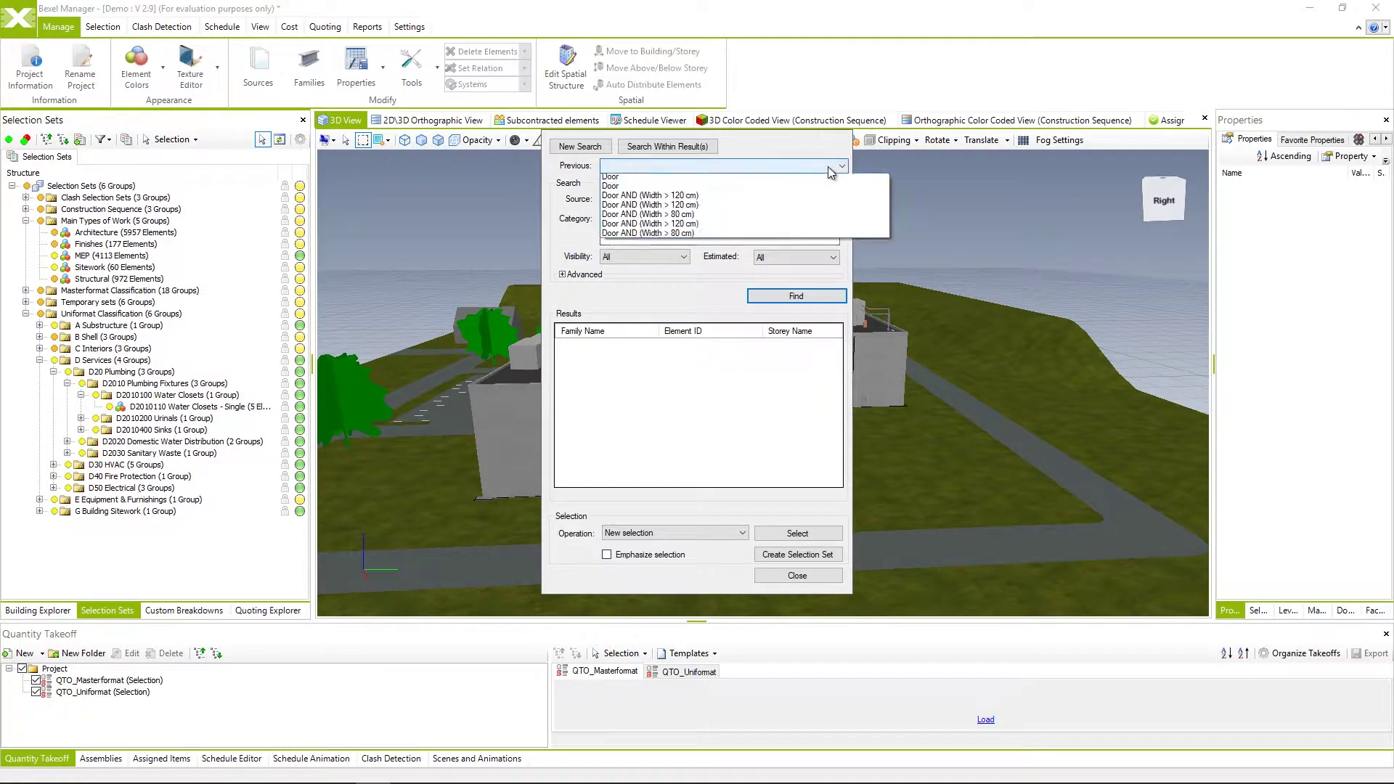
left_click(724, 258)
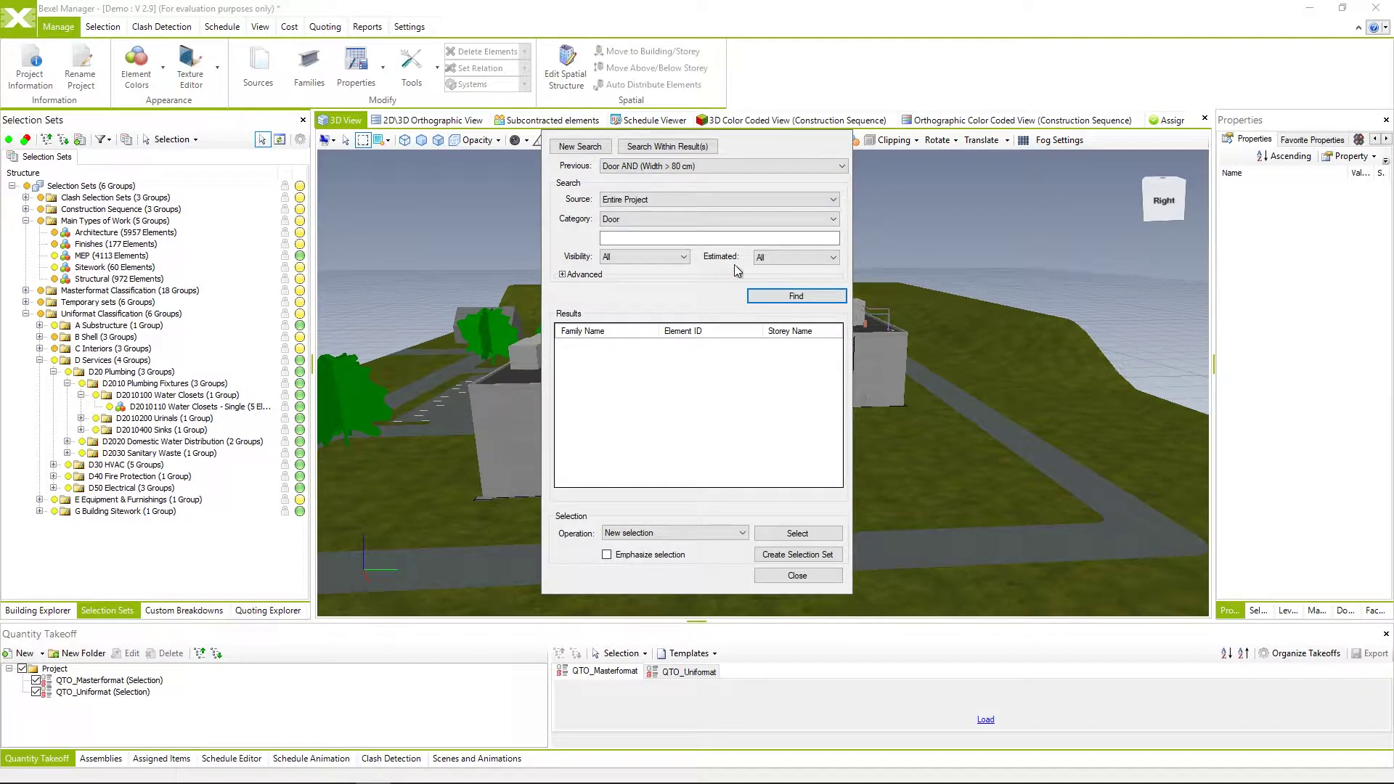
left_click(773, 295)
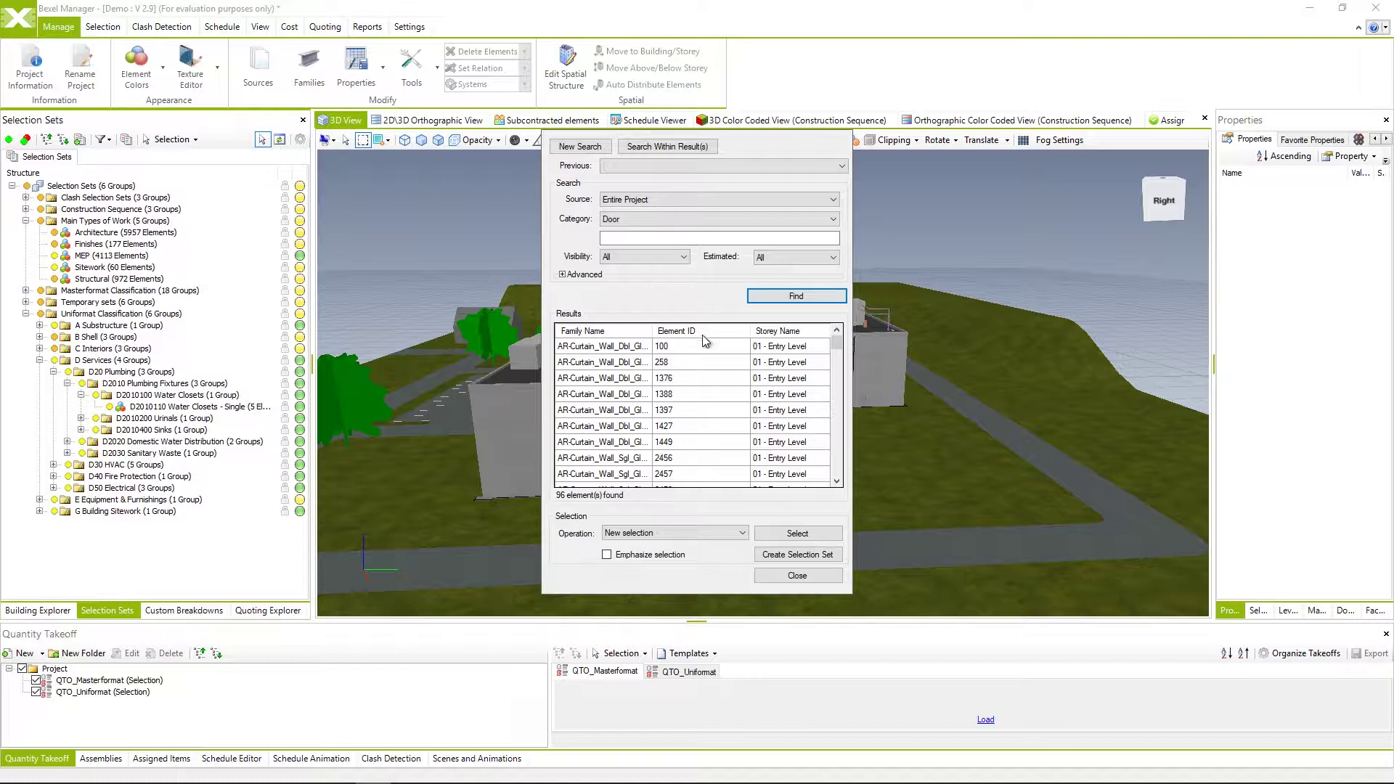
left_click(742, 534)
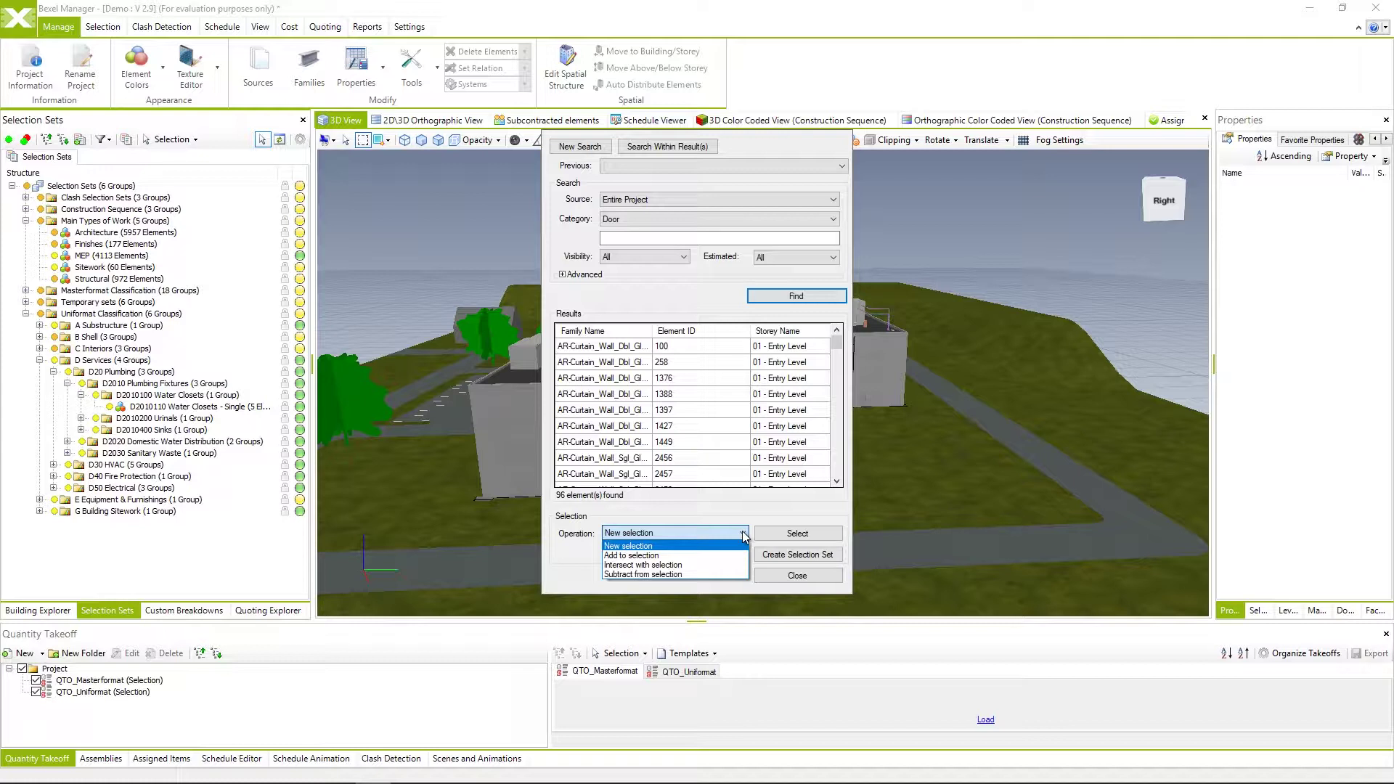
left_click(711, 546)
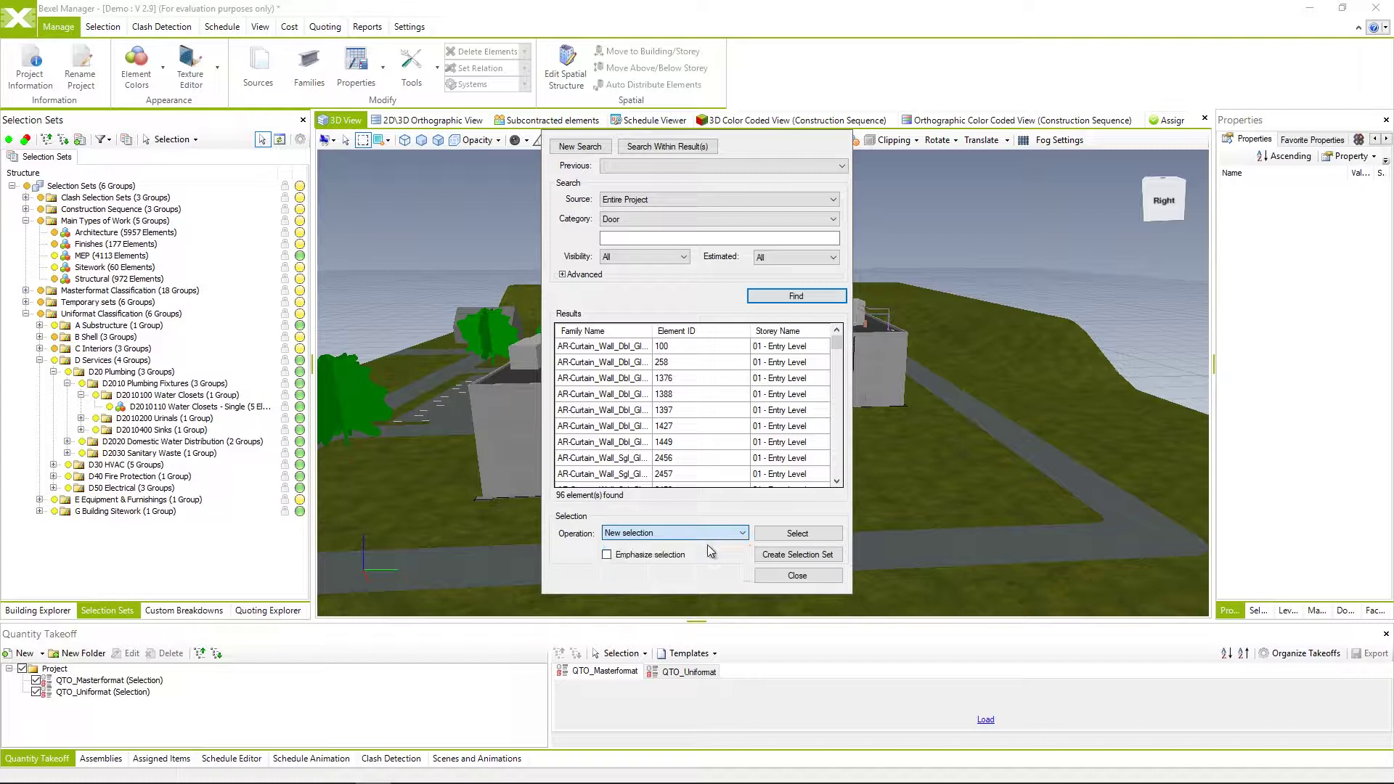
left_click(782, 534)
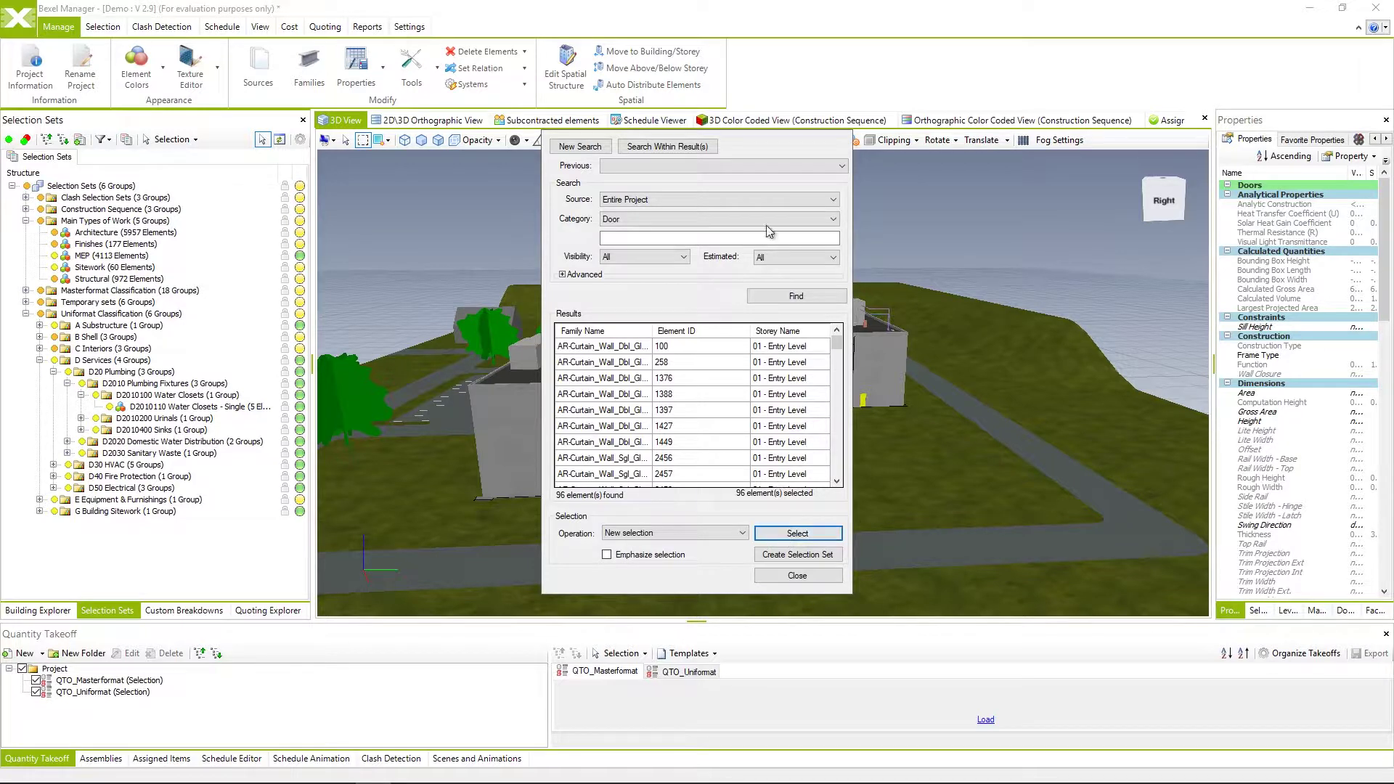
mouse_move(785, 139)
left_mouse_down()
mouse_move(1006, 175)
mouse_move(760, 155)
left_mouse_up()
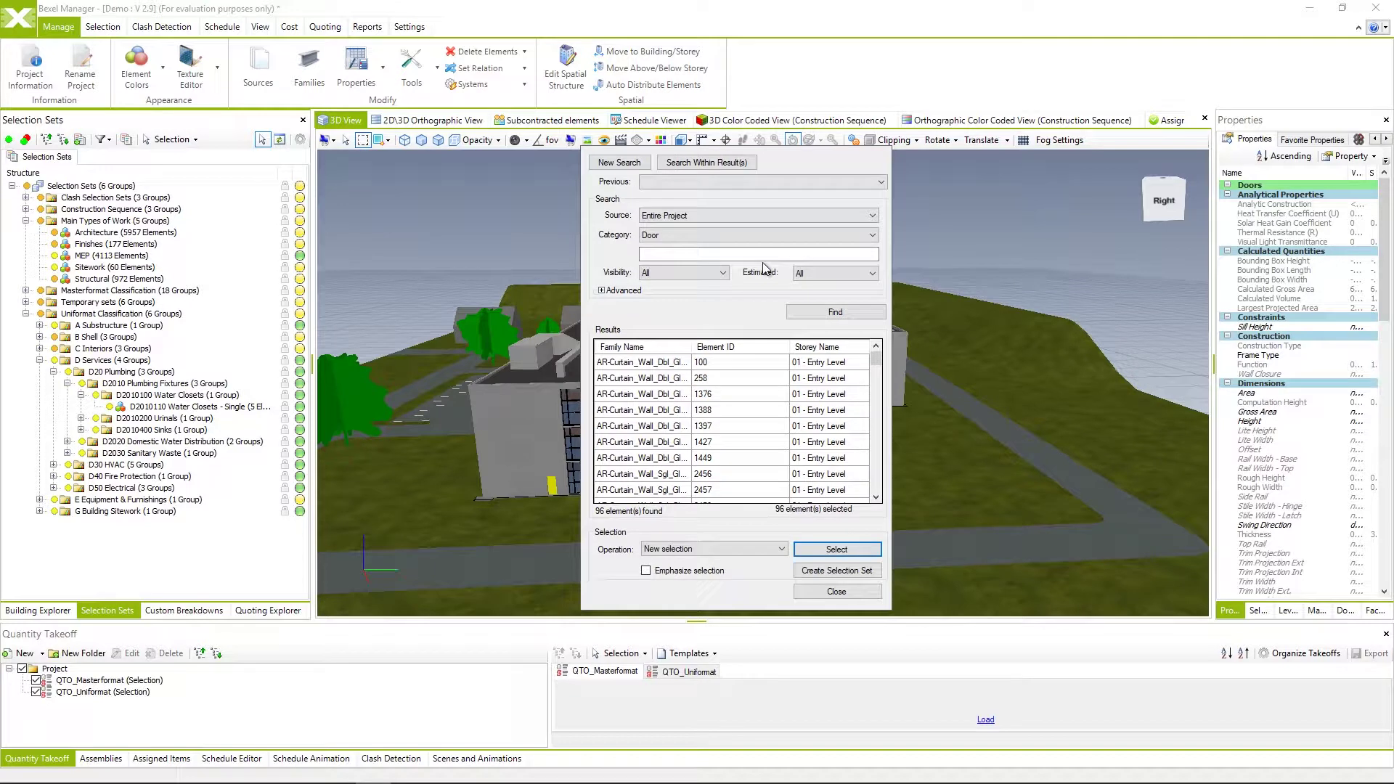
Save the 96 selected doors as selection set 'Special Doors' in the Project folder.
left_click(816, 571)
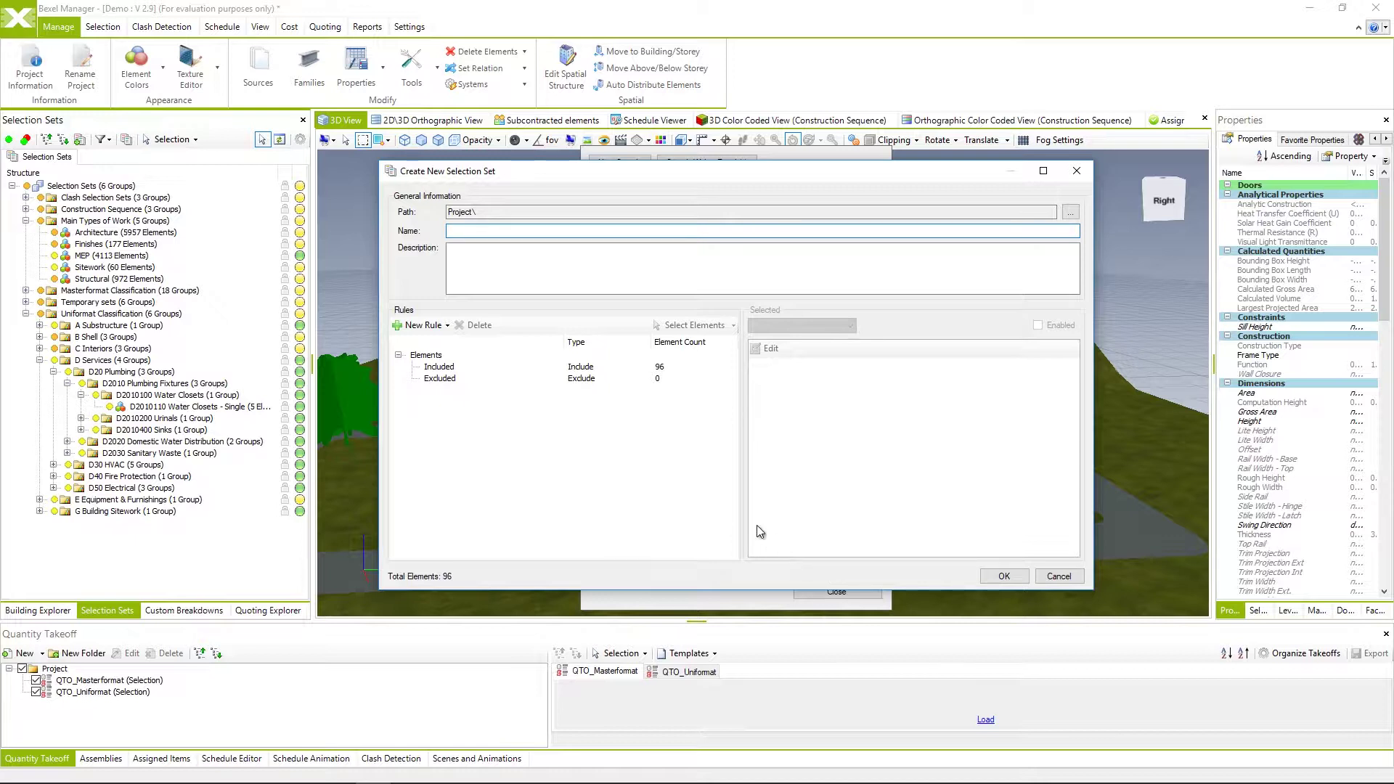
left_click(1070, 212)
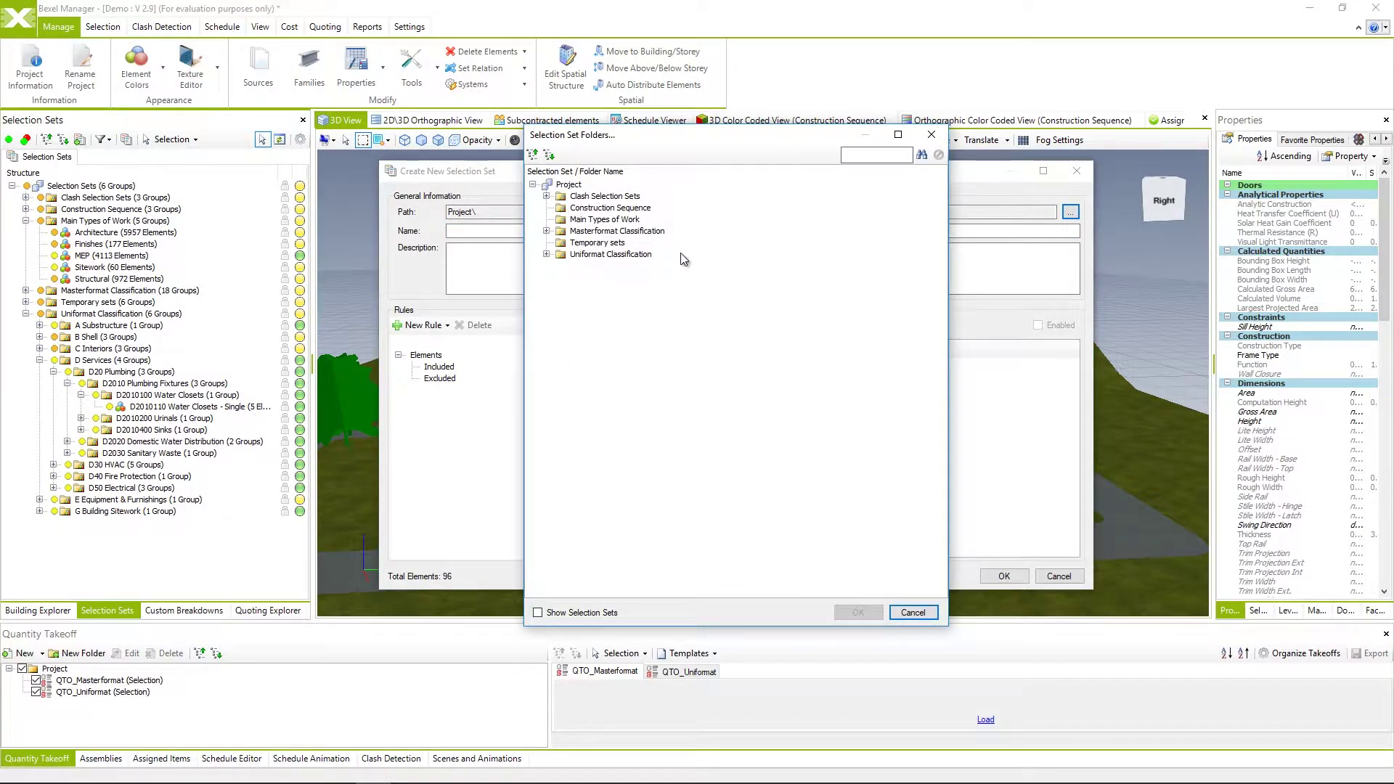
left_click(573, 185)
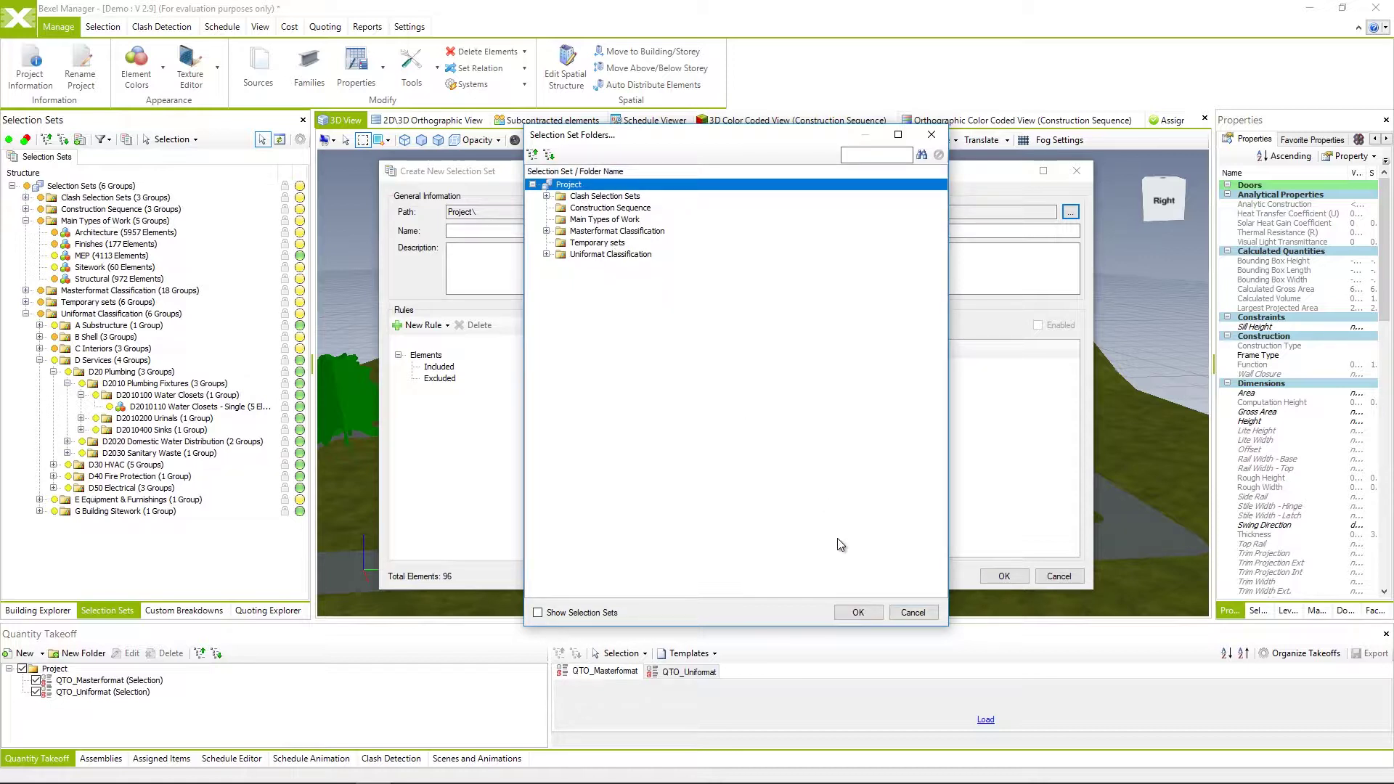
left_click(867, 613)
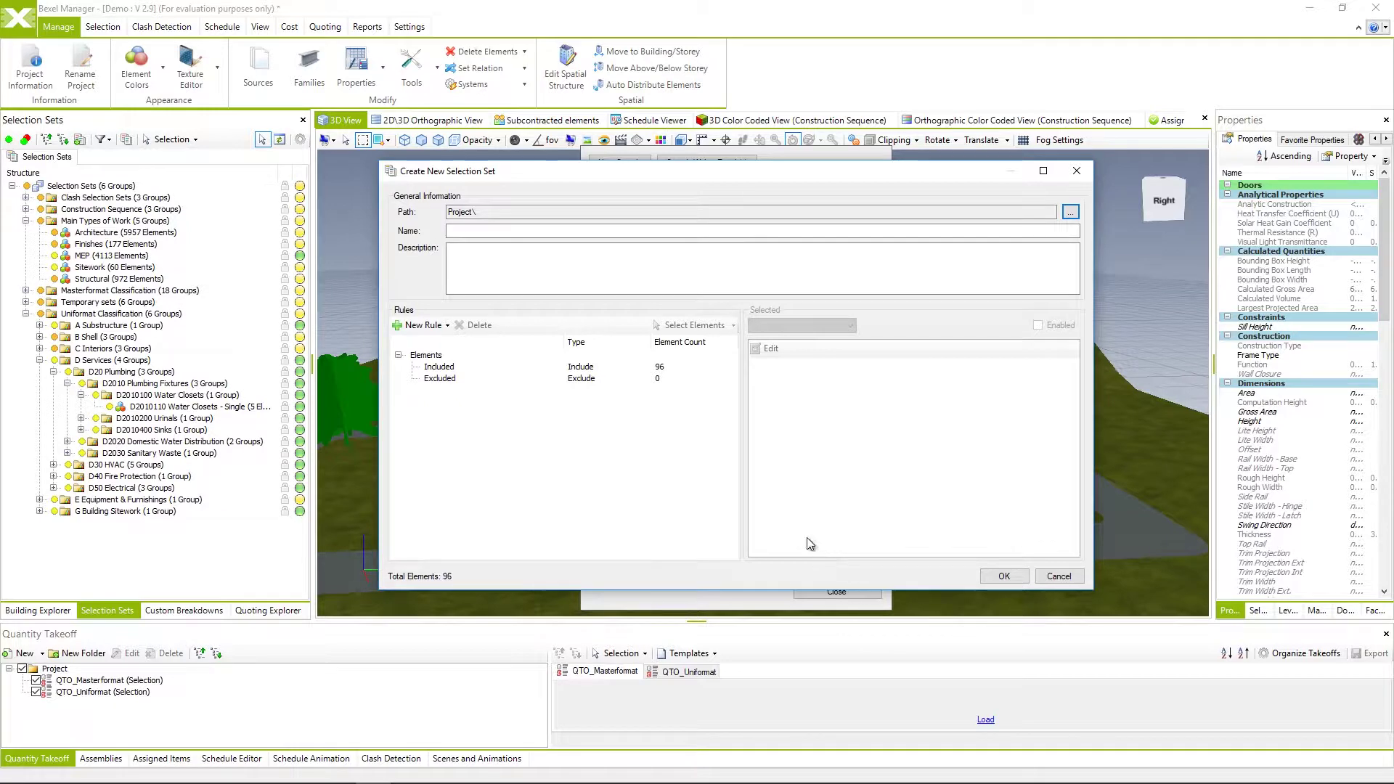
left_click(481, 233)
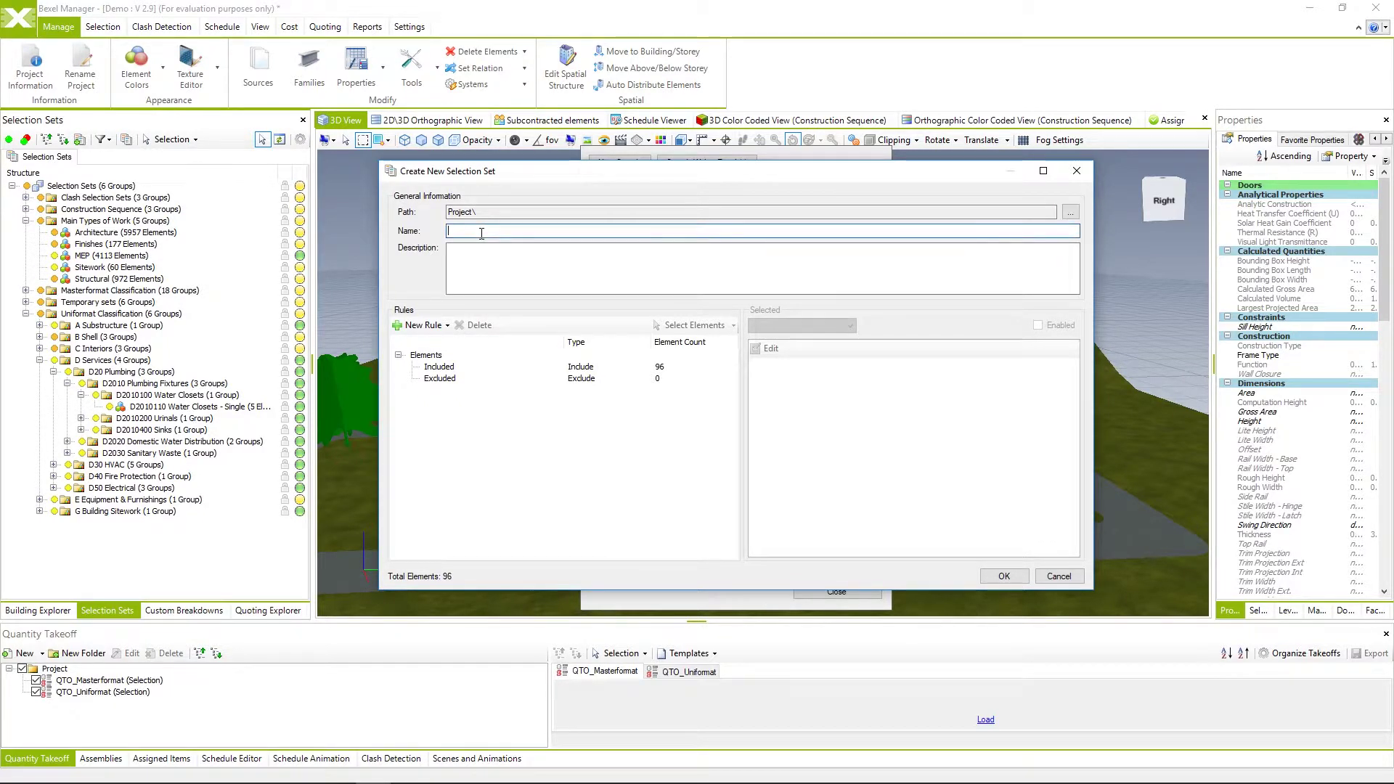
type("Special Doors")
left_click(1003, 576)
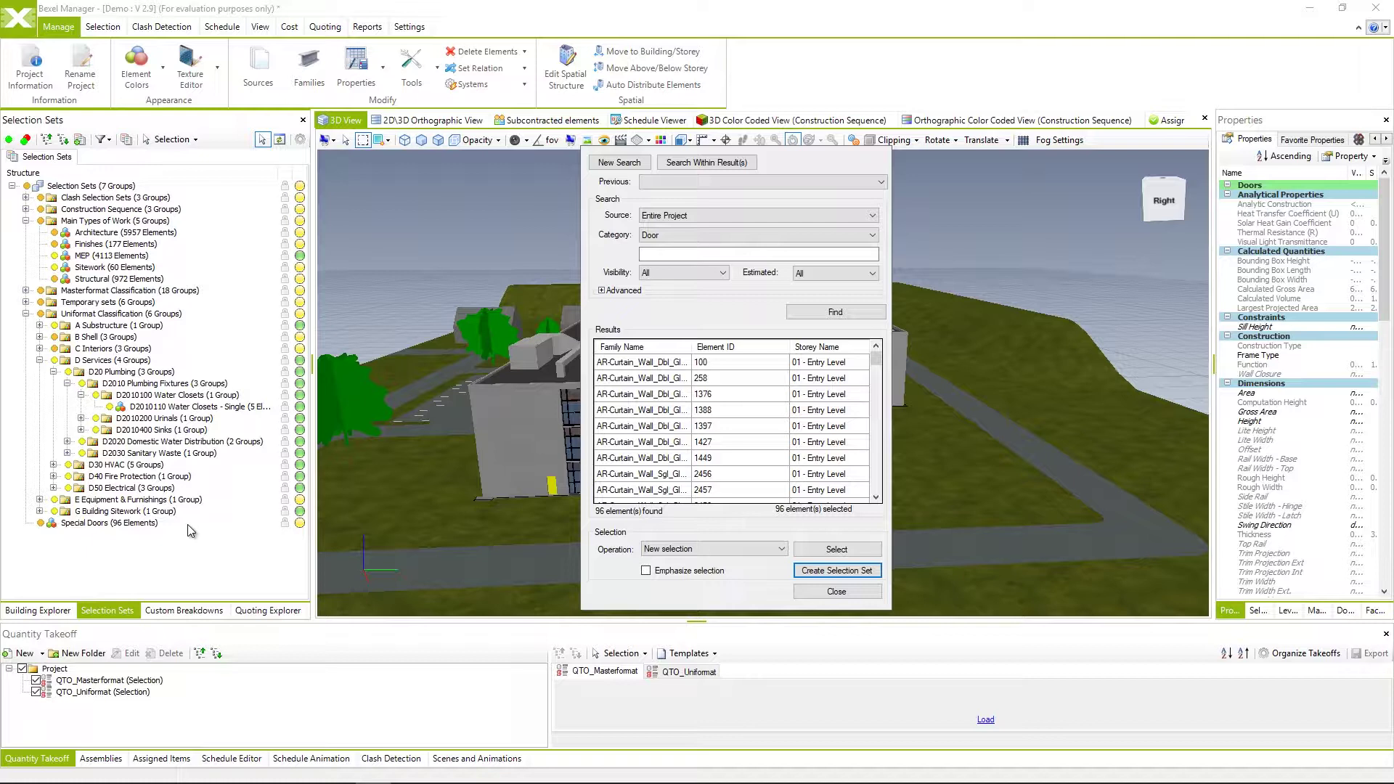
Close the element search and deselect the 96 doors in the 3D view.
left_click(818, 597)
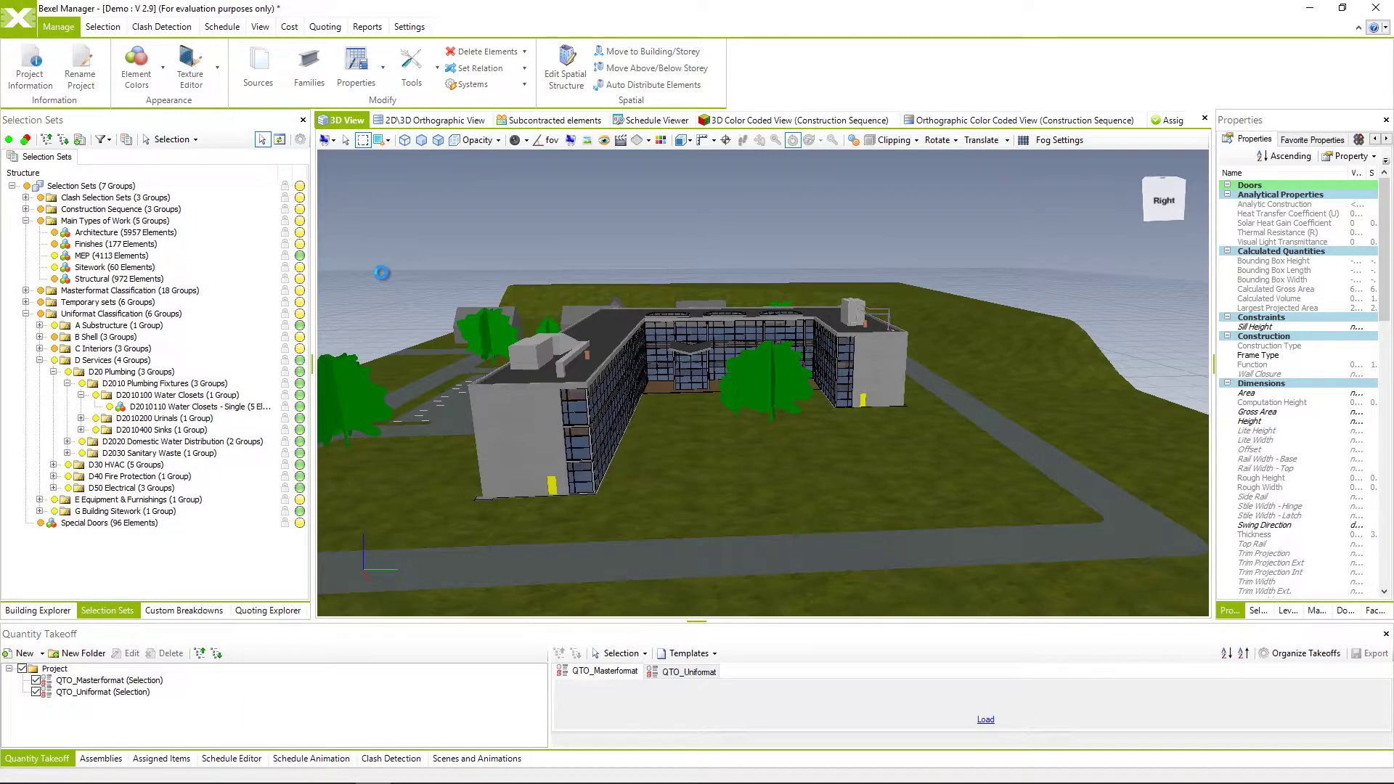
left_click(383, 279)
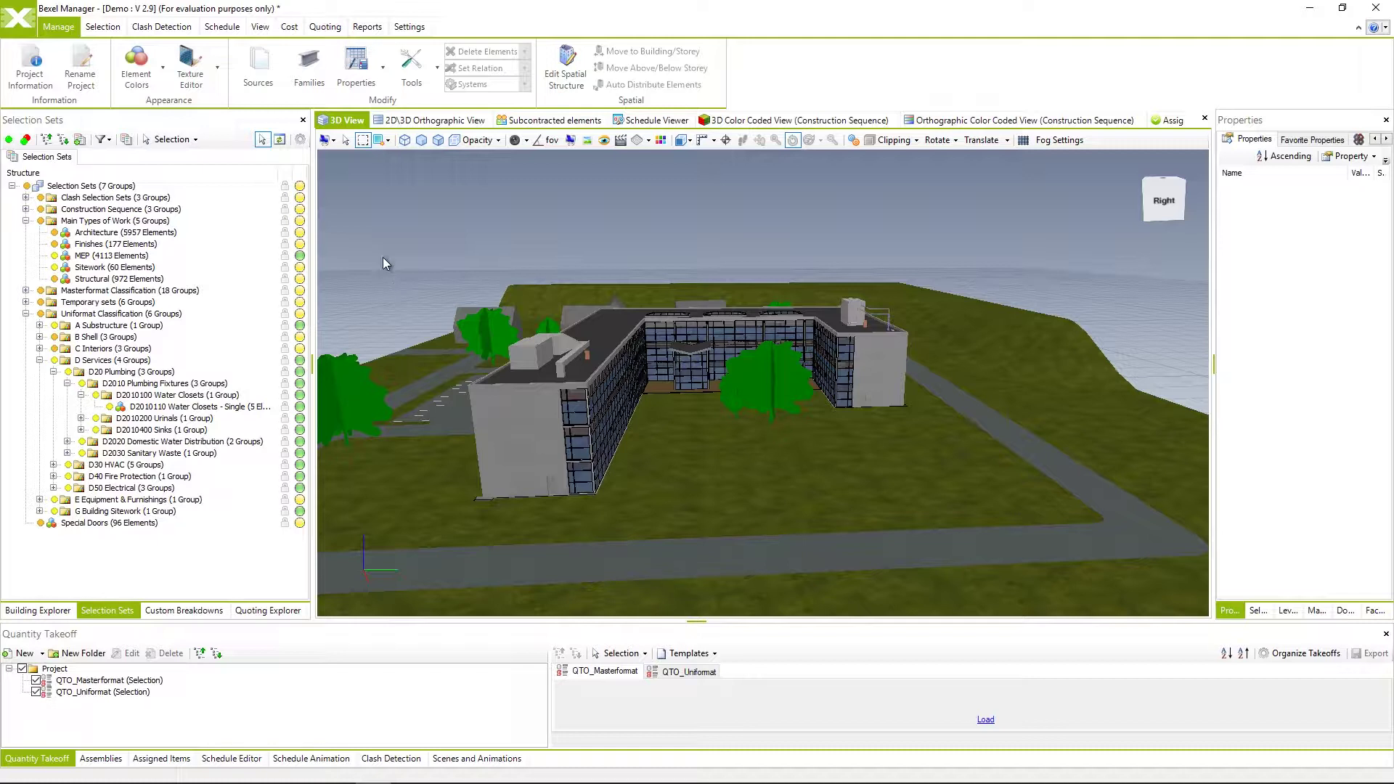
Begin a new selection set with an inclusive Categories rule covering all 681 Walls.
left_click(111, 27)
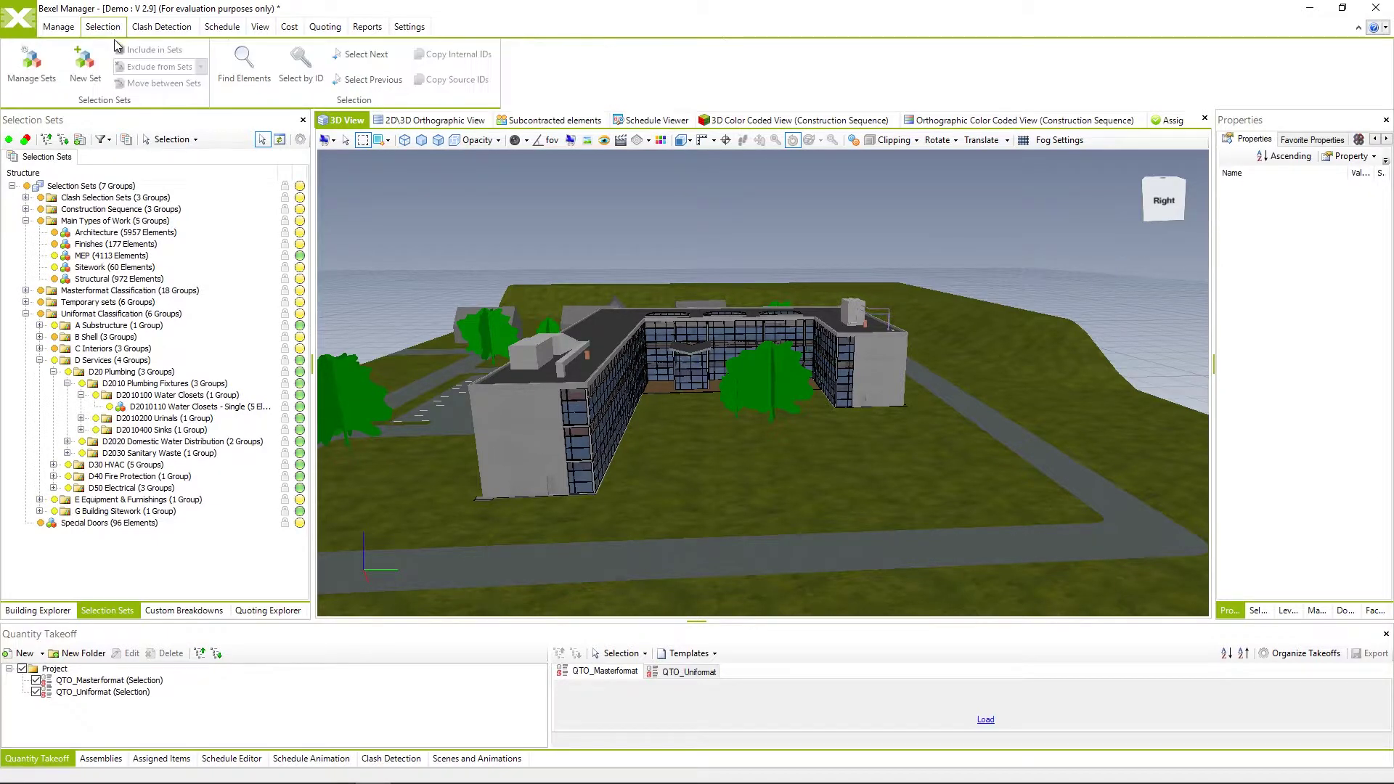
left_click(100, 79)
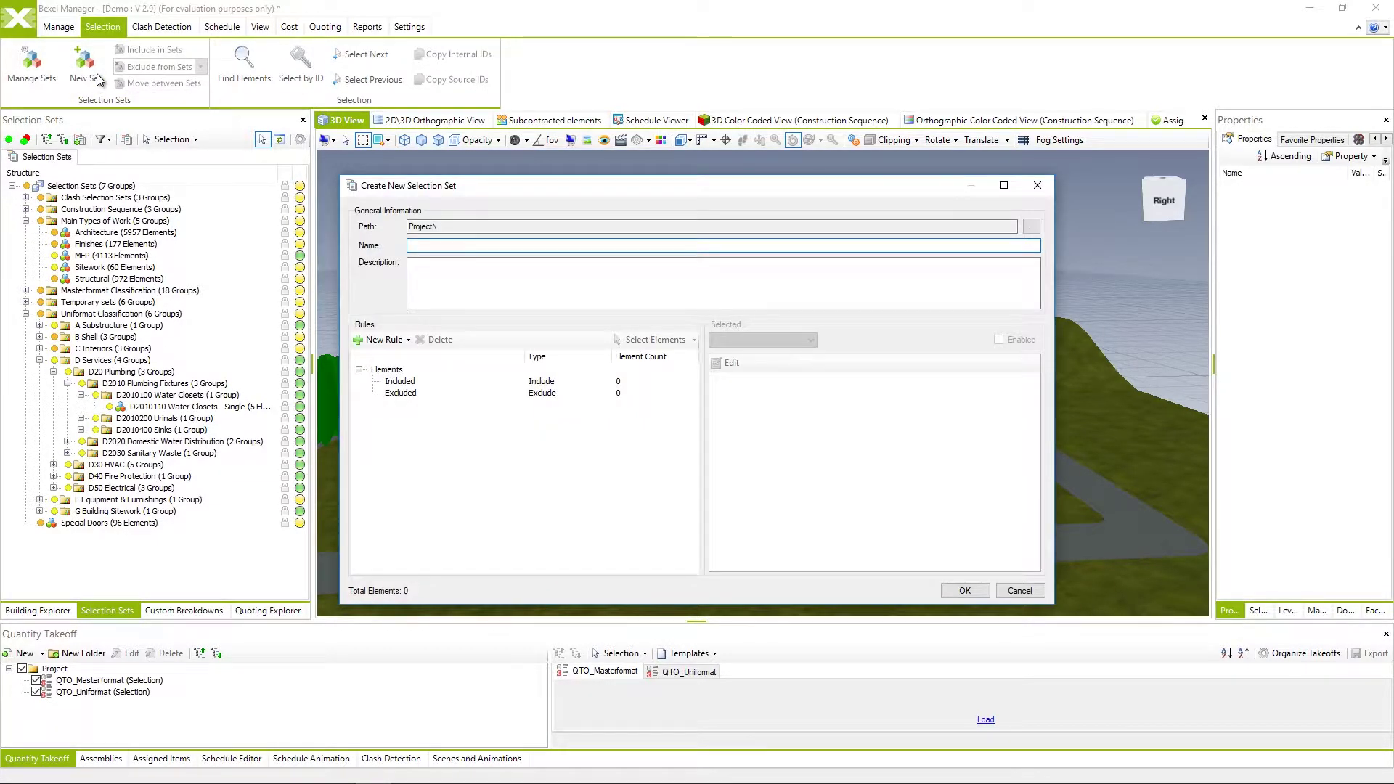
left_click(409, 342)
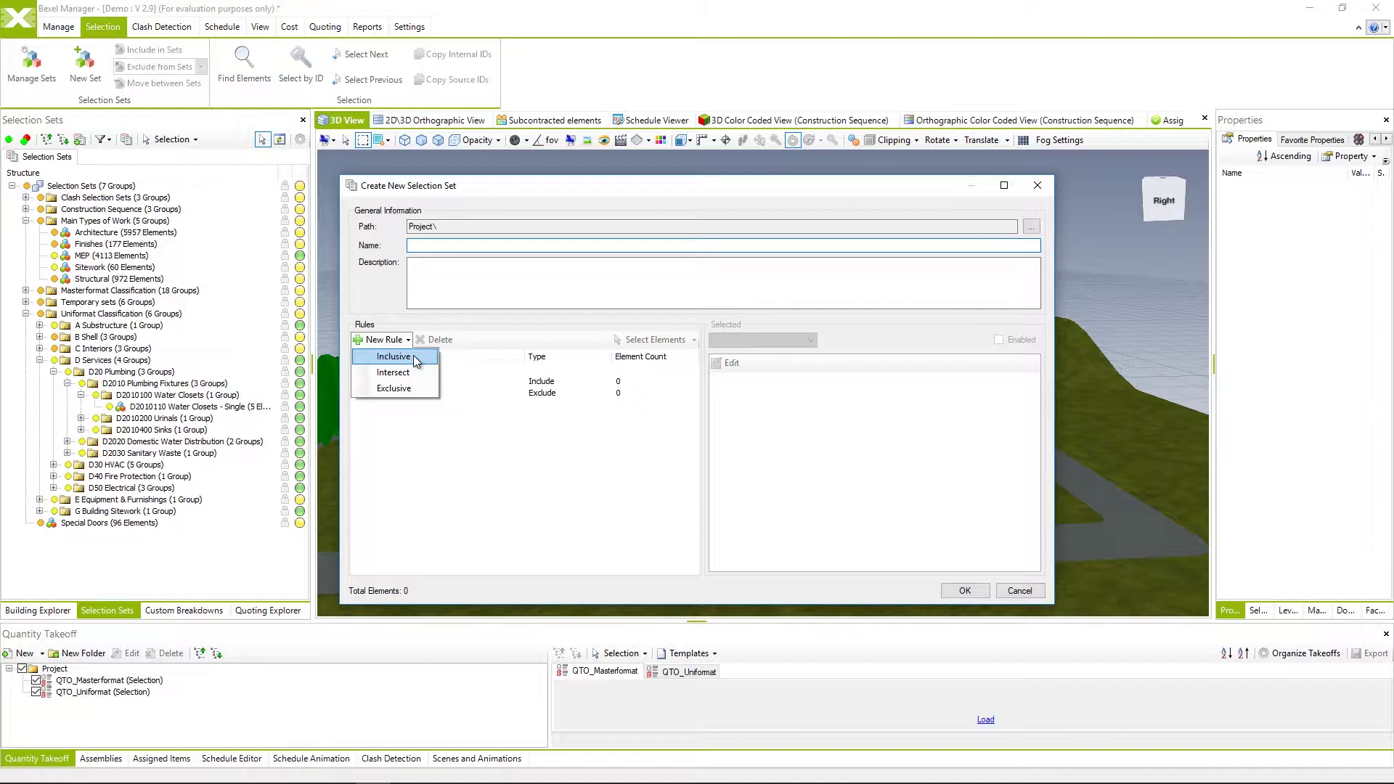
left_click(416, 359)
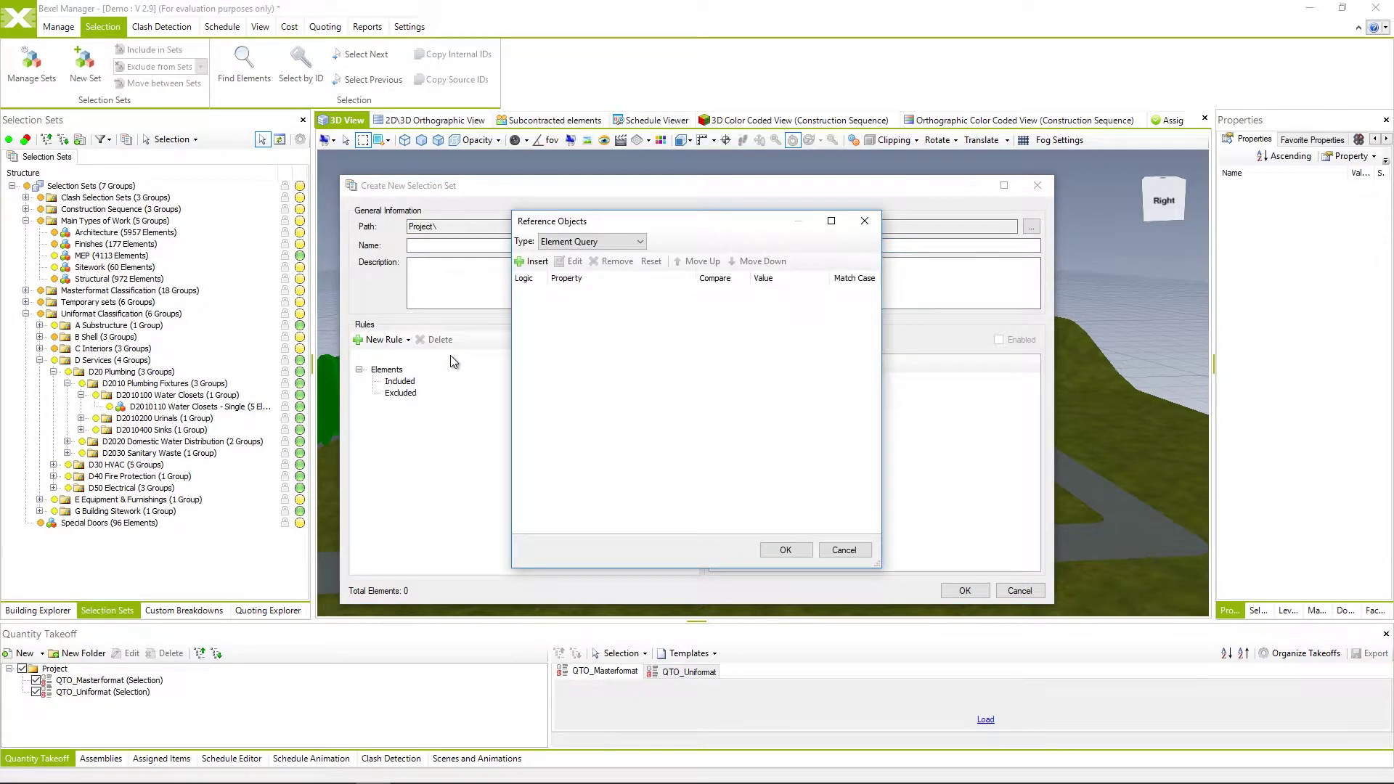
left_click(641, 243)
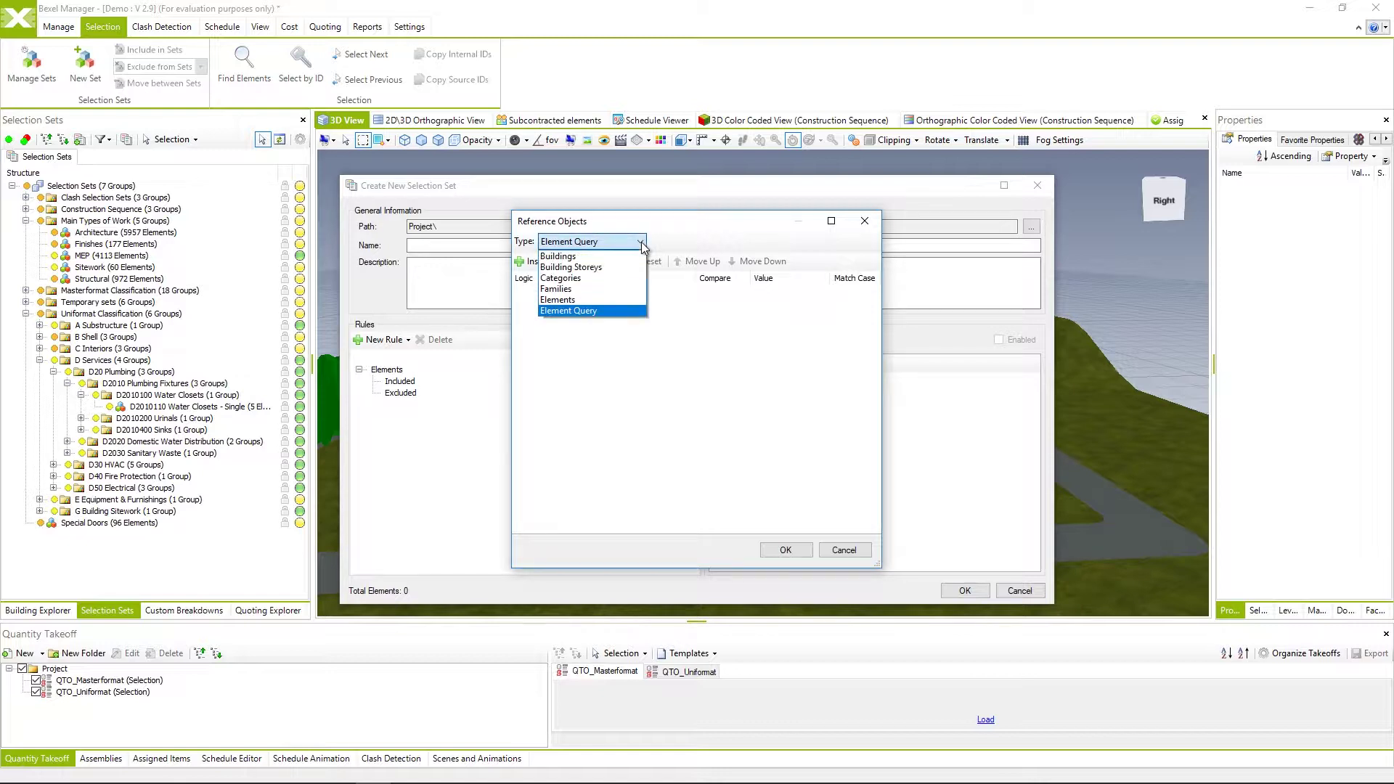
left_click(622, 278)
left_click_drag(872, 305, 859, 429)
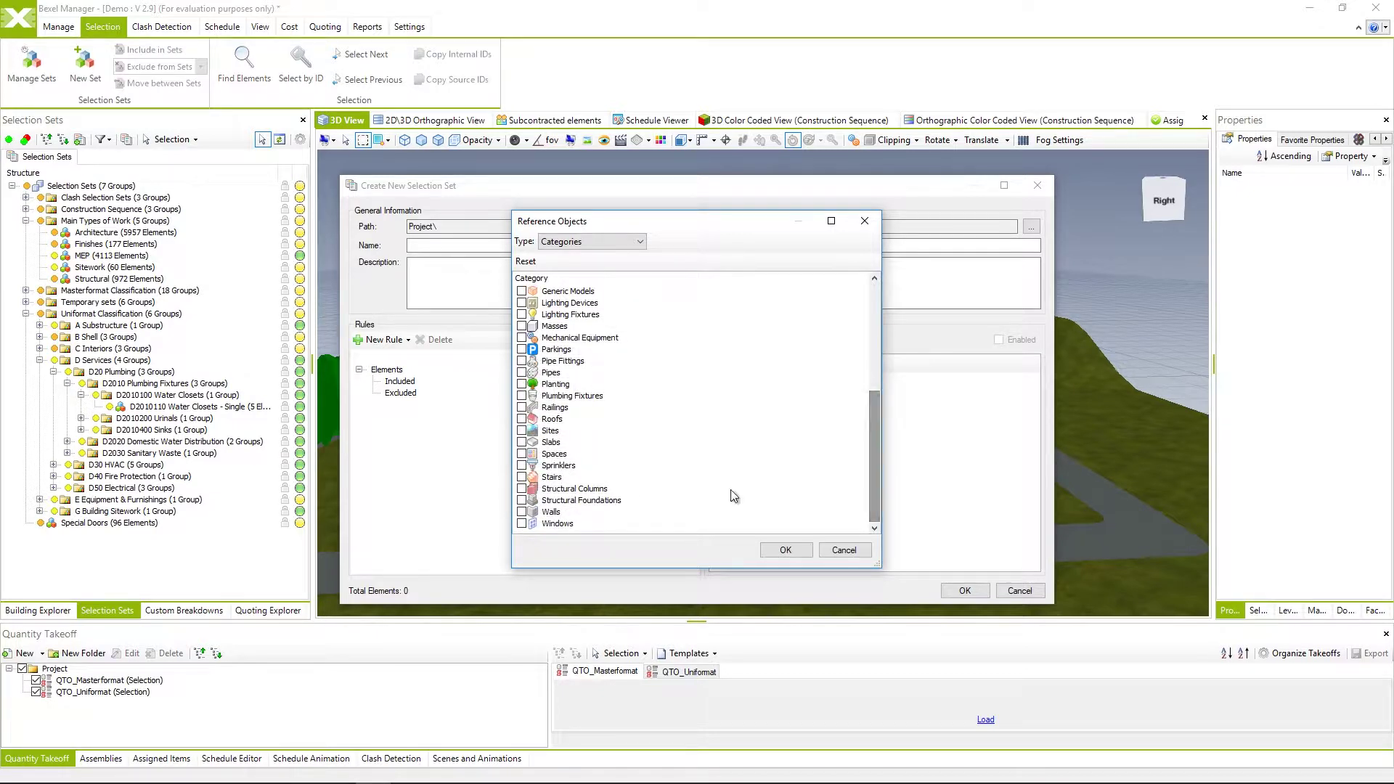
left_click(522, 512)
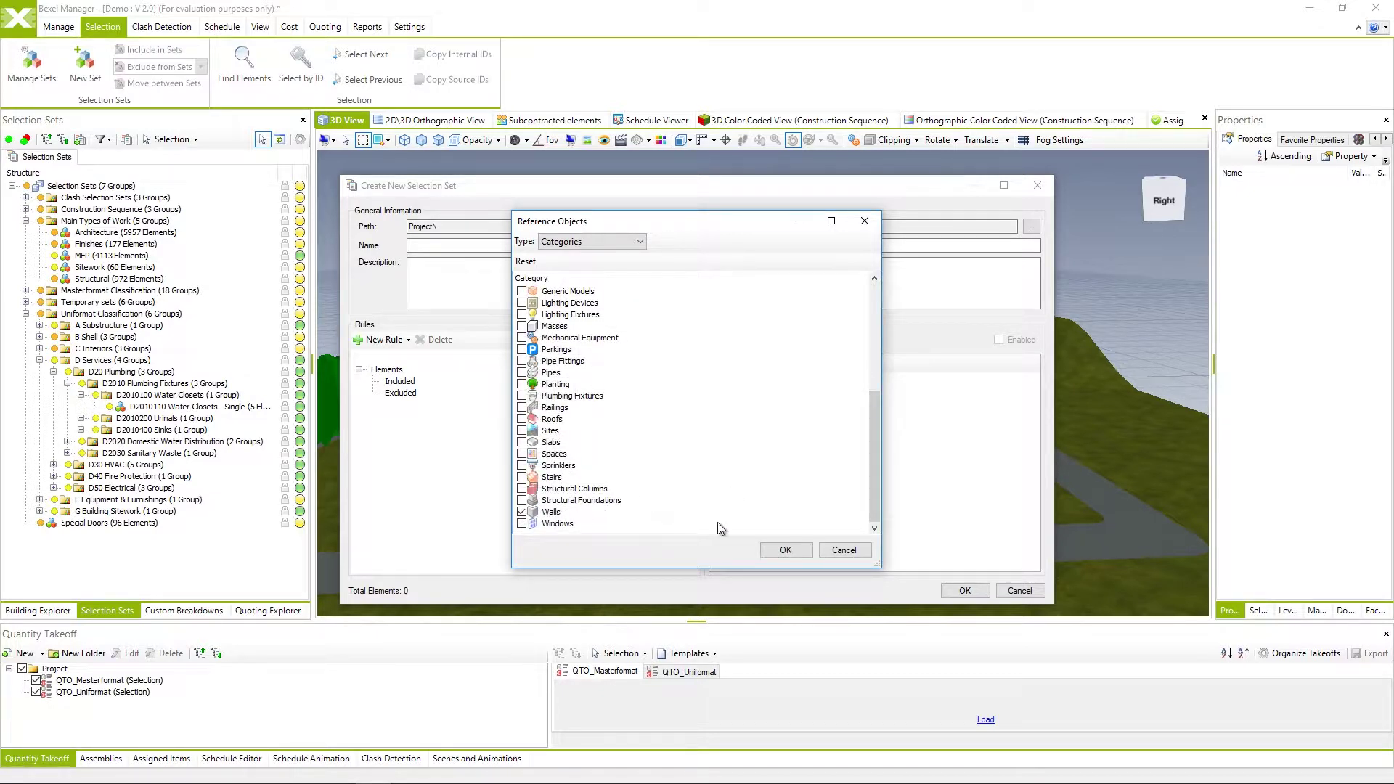
left_click(784, 549)
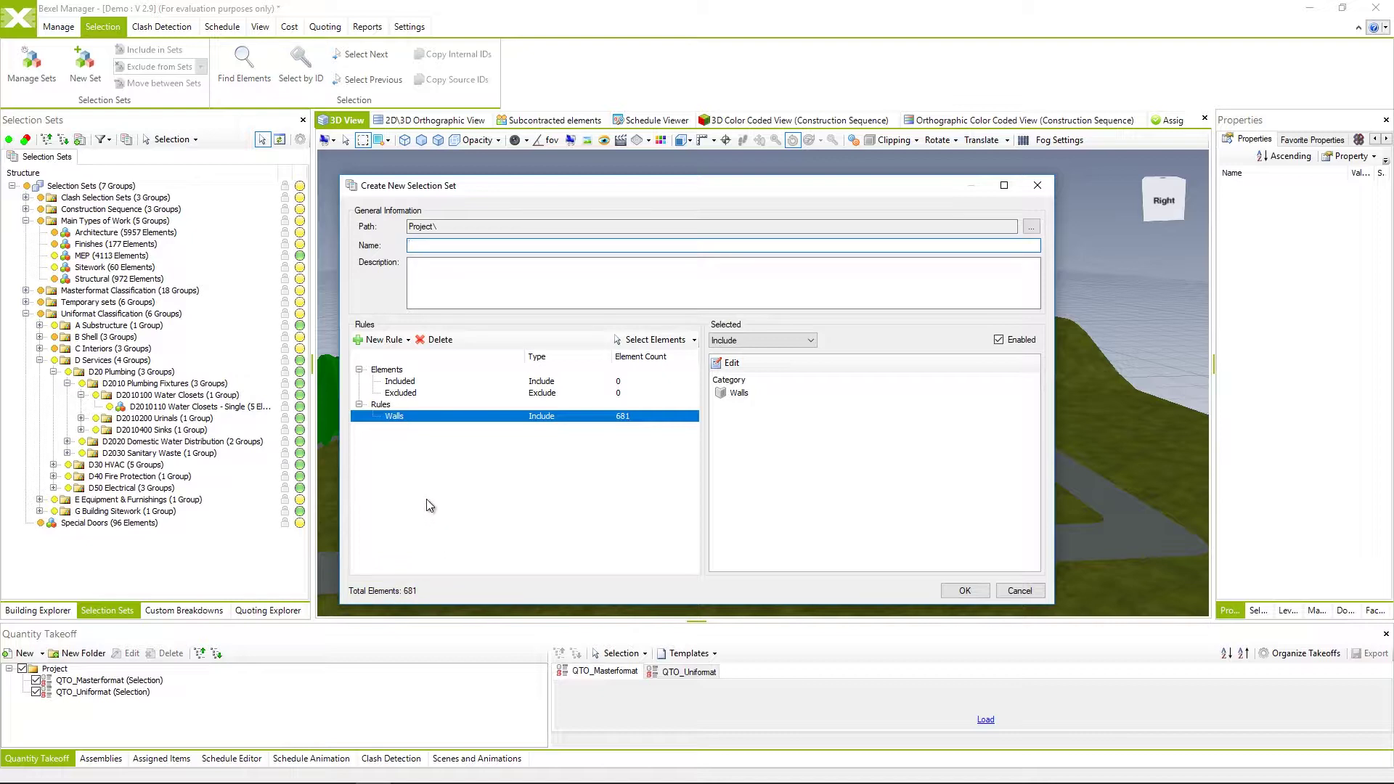
Add an intersect element-query rule: Area (m²) Less Equal 8.
left_click(405, 342)
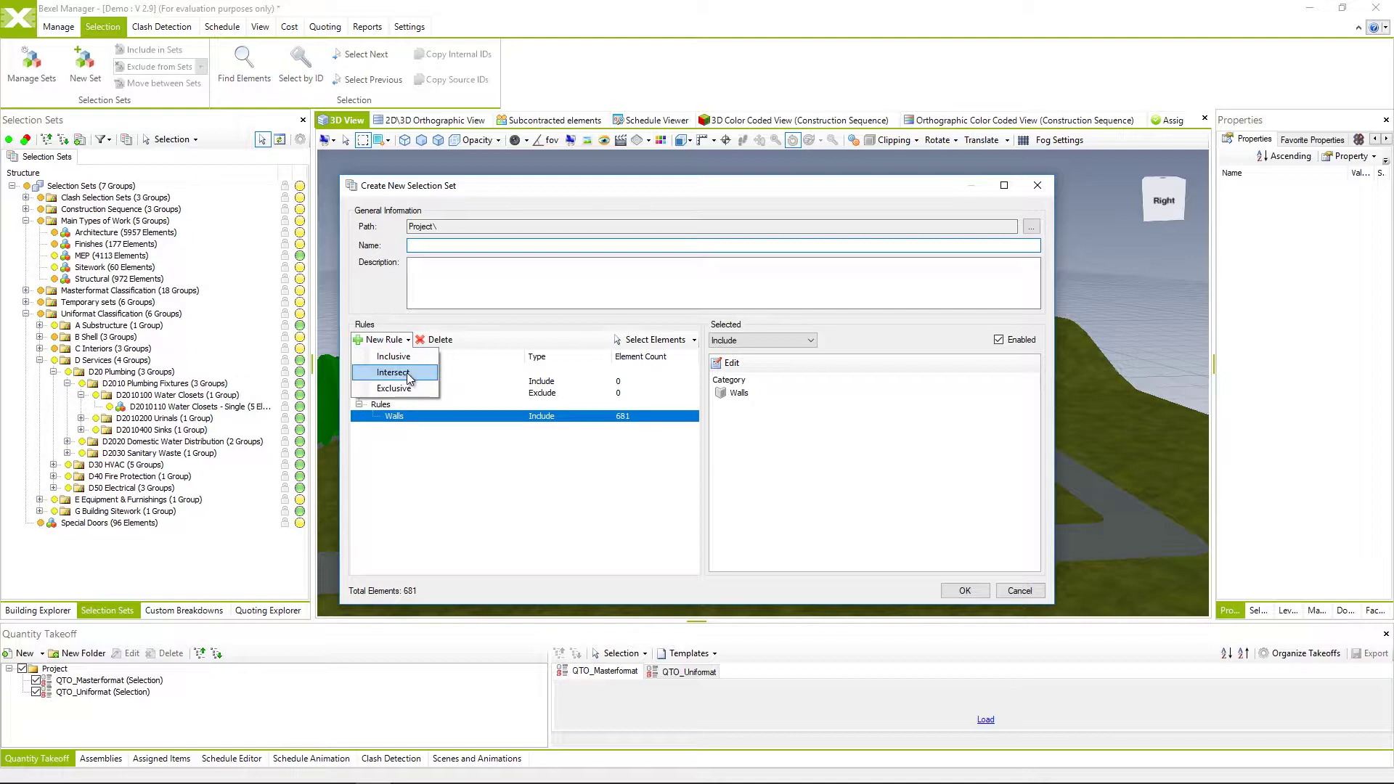
left_click(409, 374)
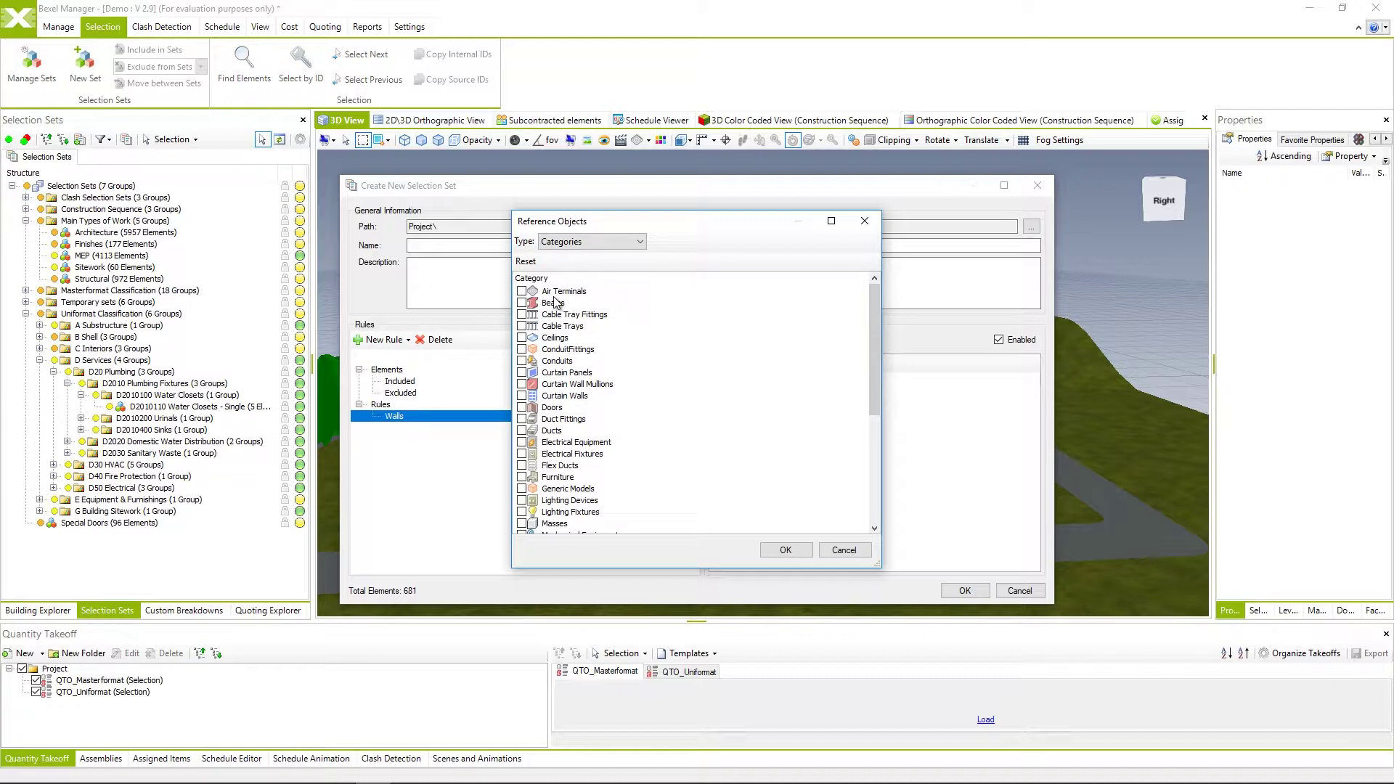
left_click(639, 243)
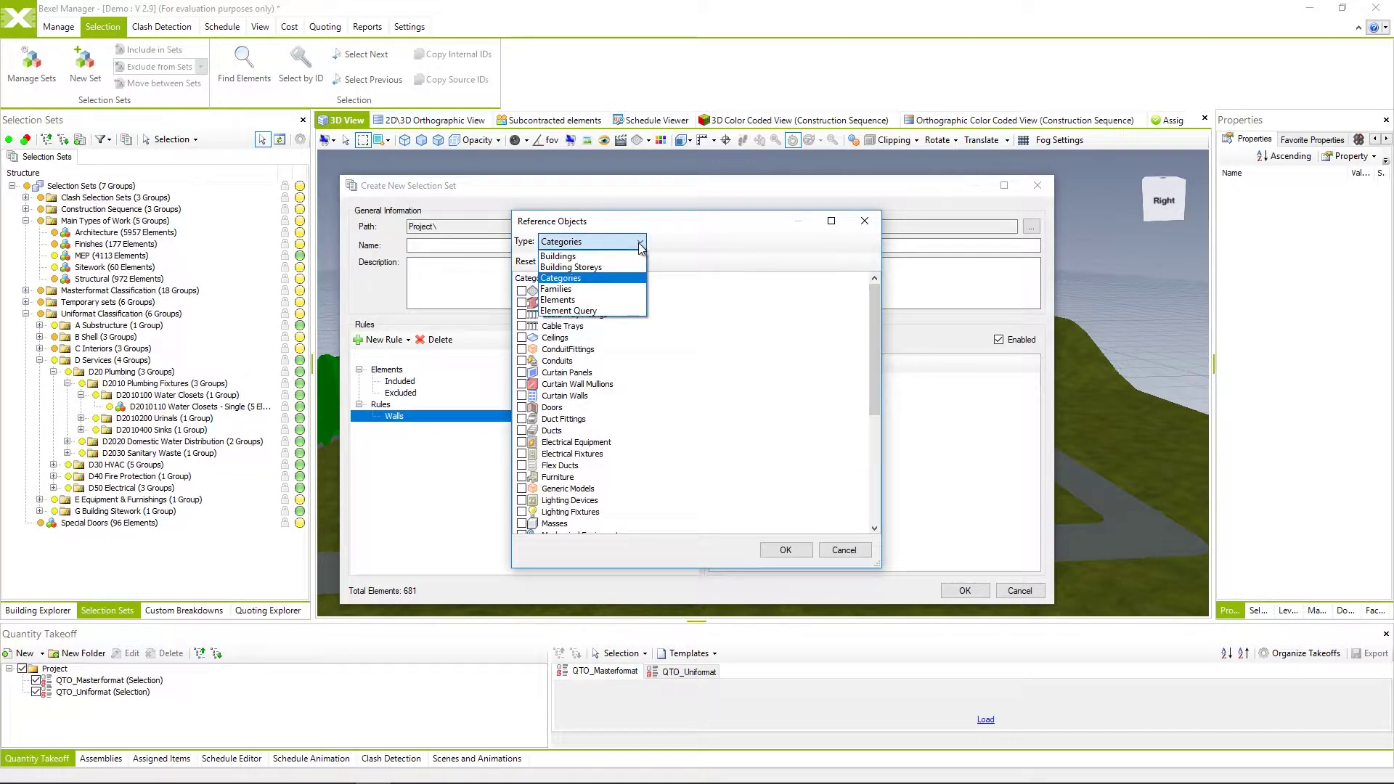
left_click(601, 312)
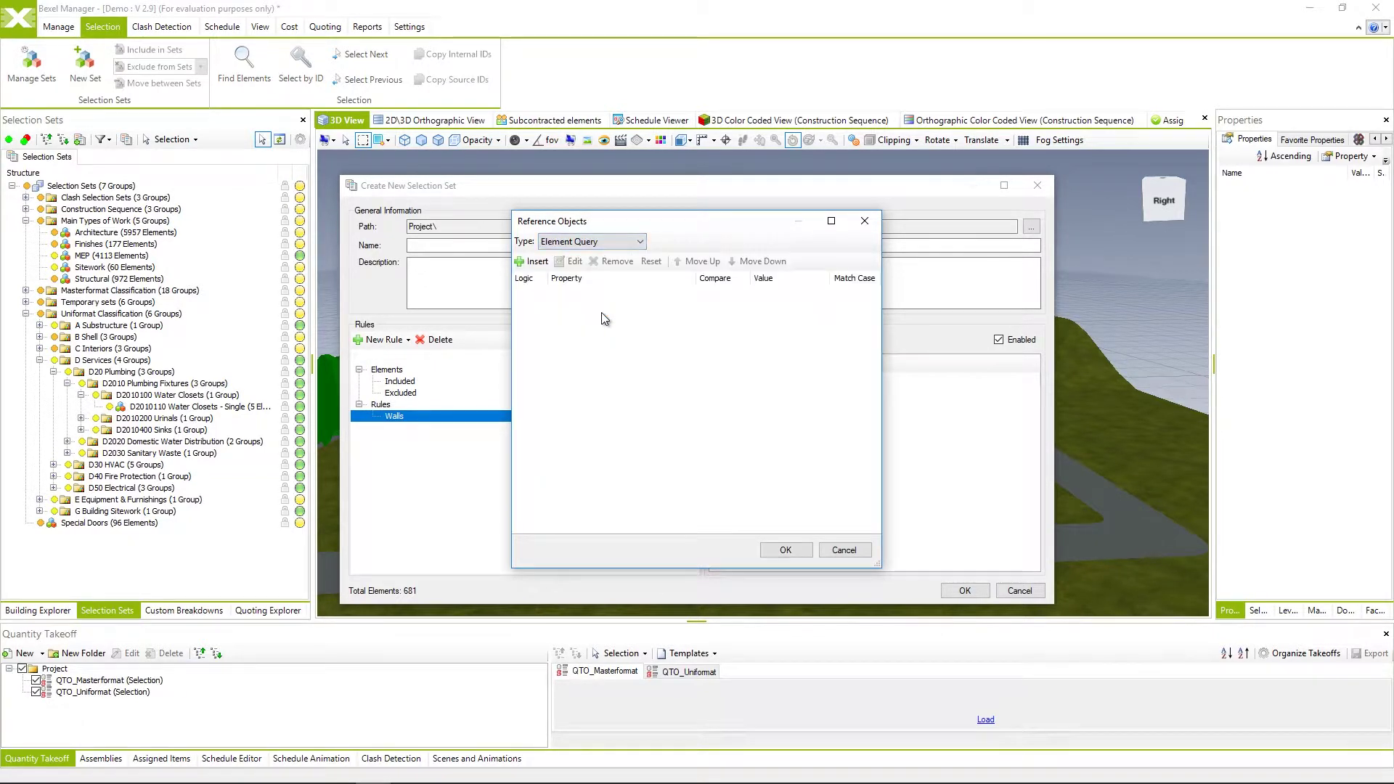
left_click(538, 261)
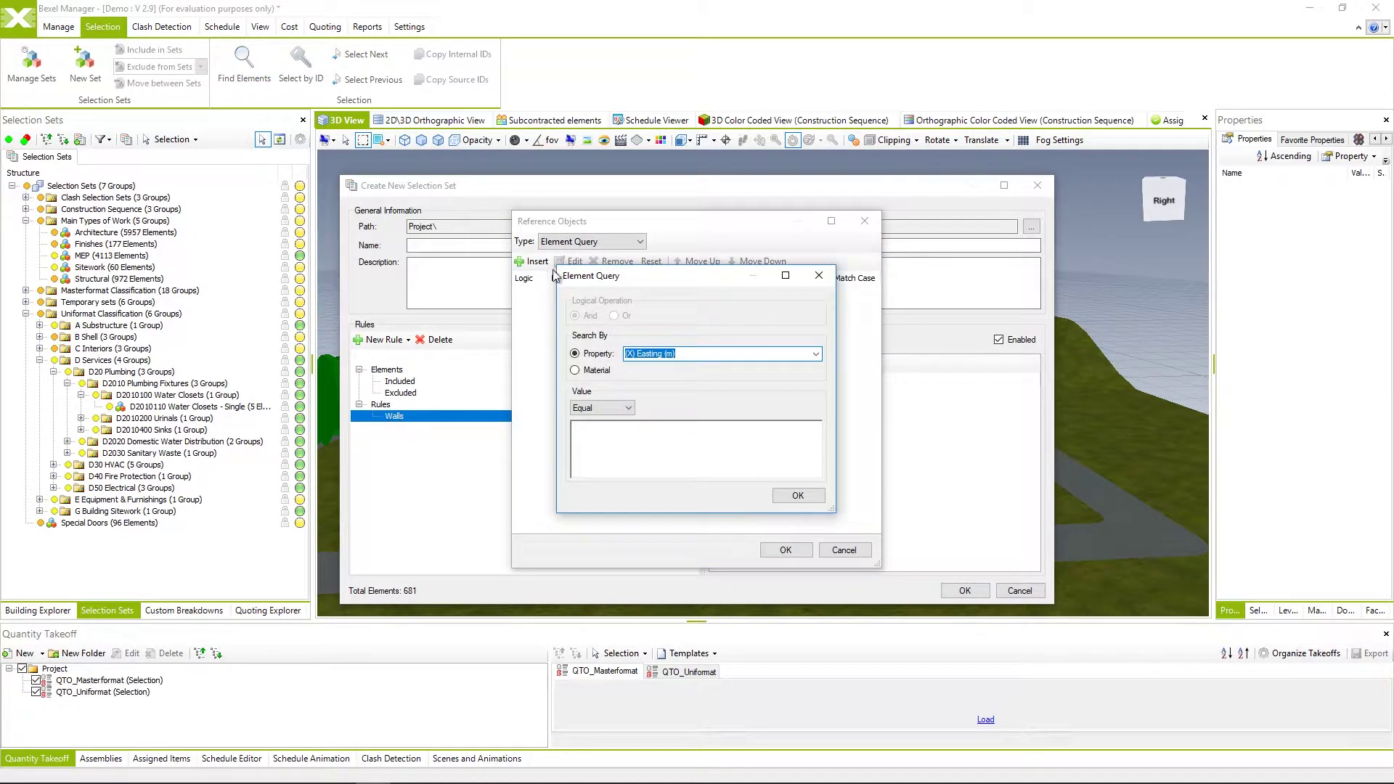
left_click(819, 355)
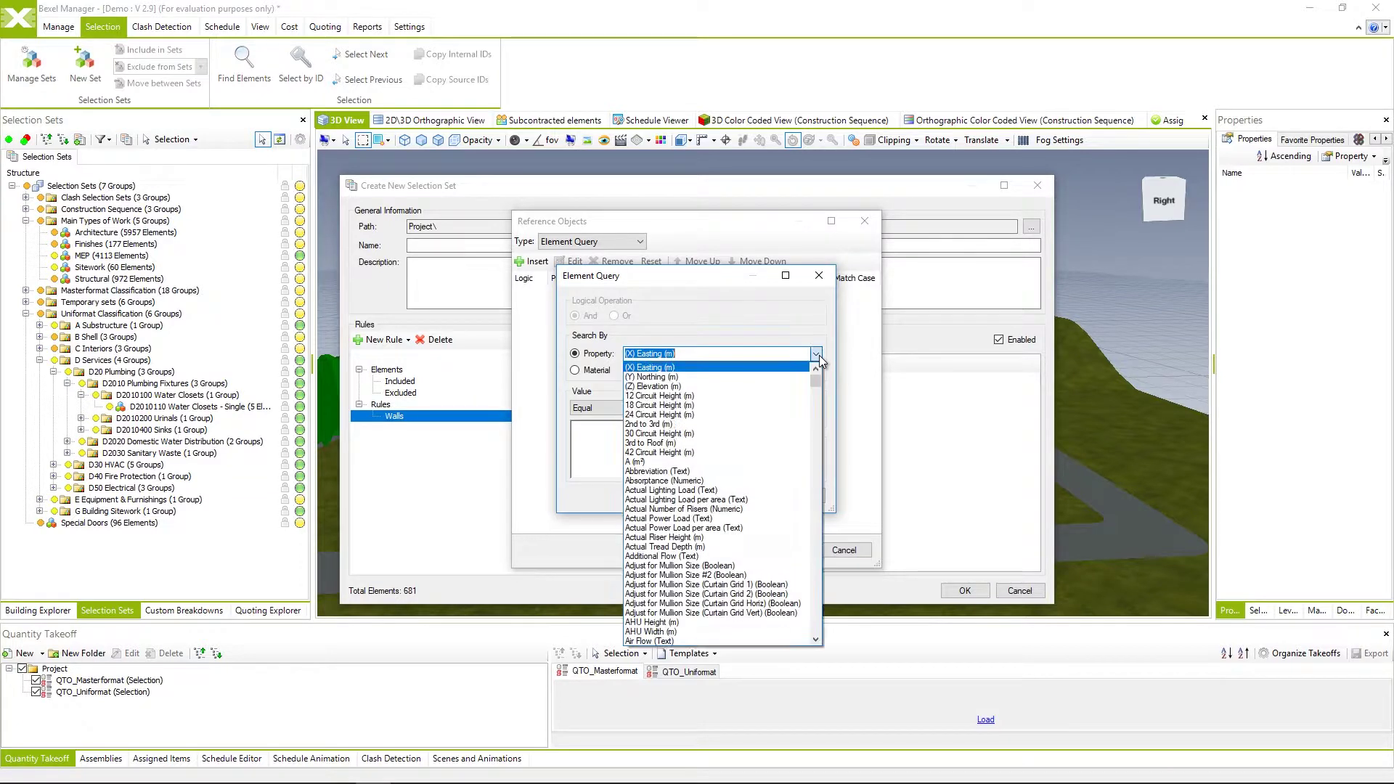
left_click_drag(818, 378, 814, 390)
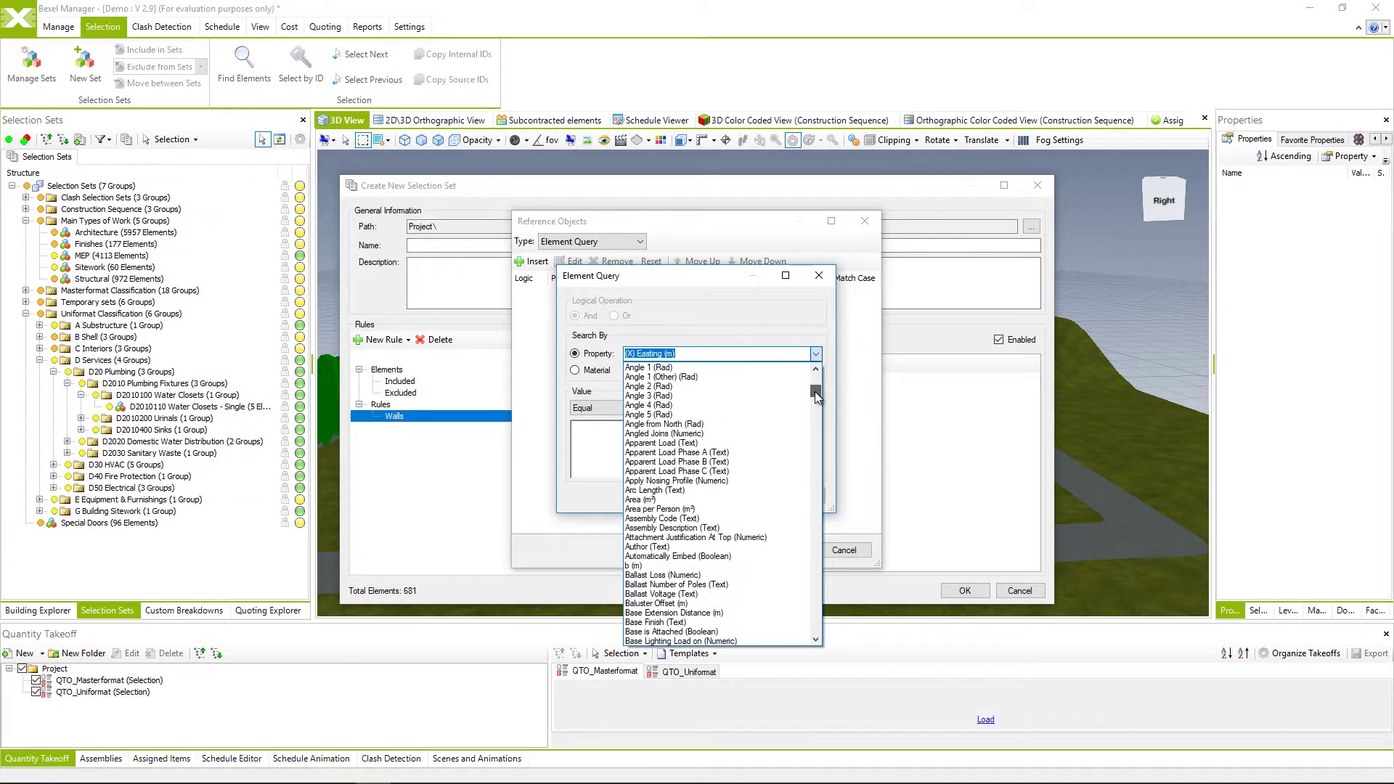
left_click(709, 498)
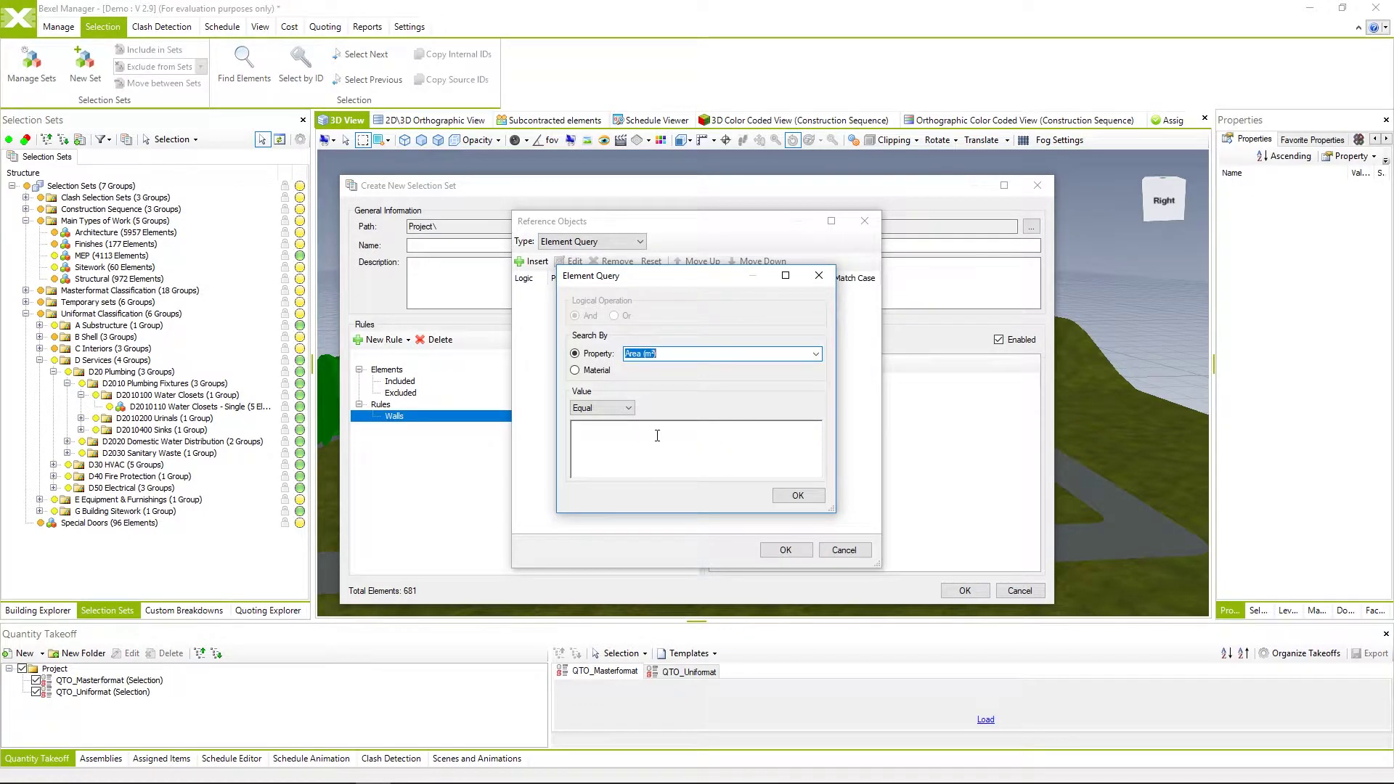
left_click(629, 411)
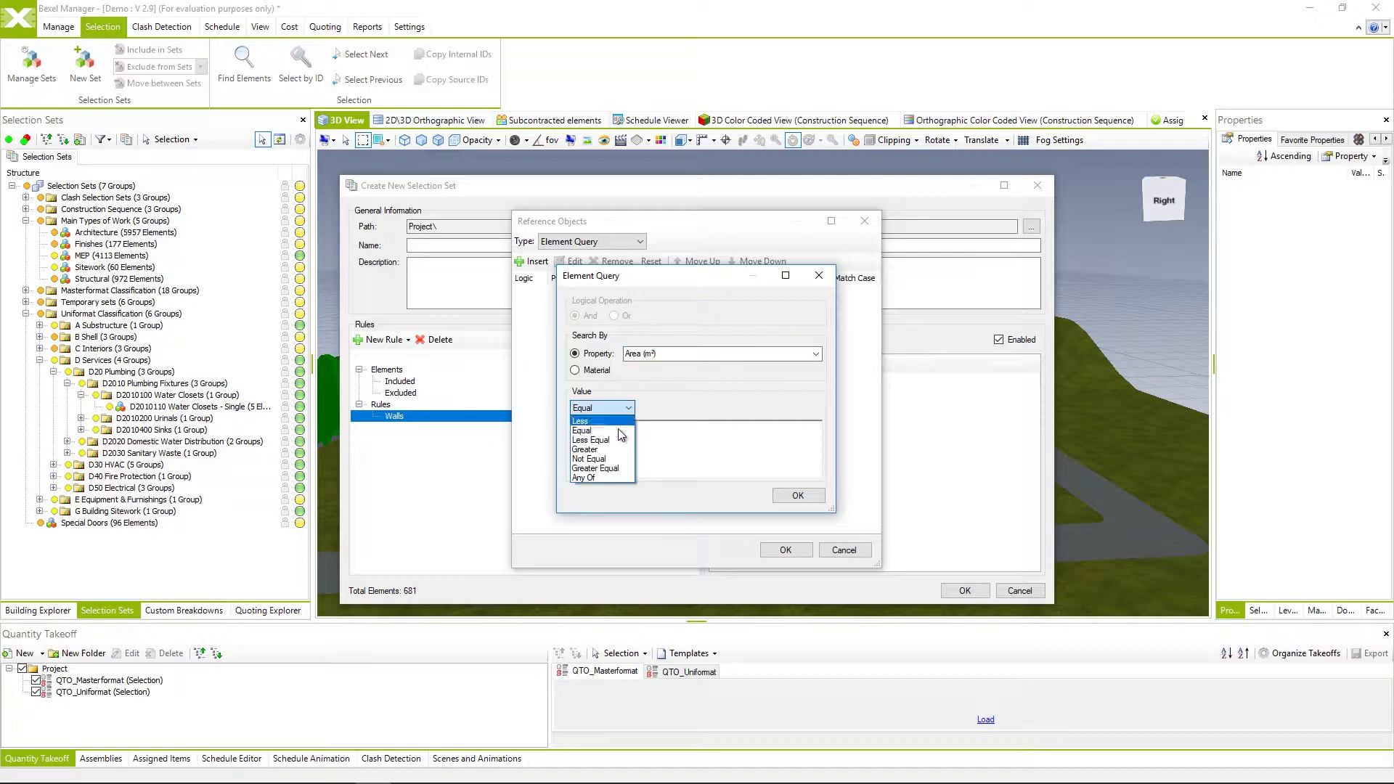
left_click(613, 441)
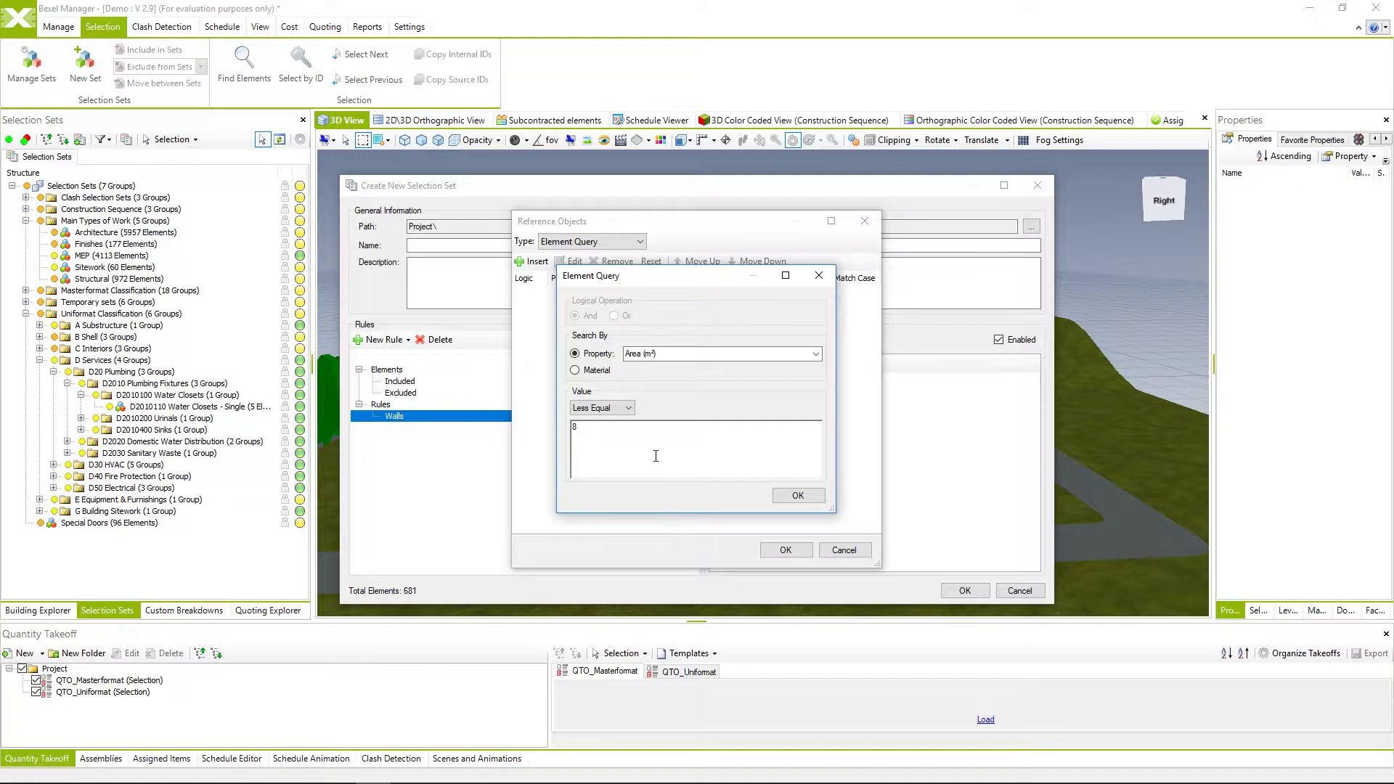
left_click(784, 498)
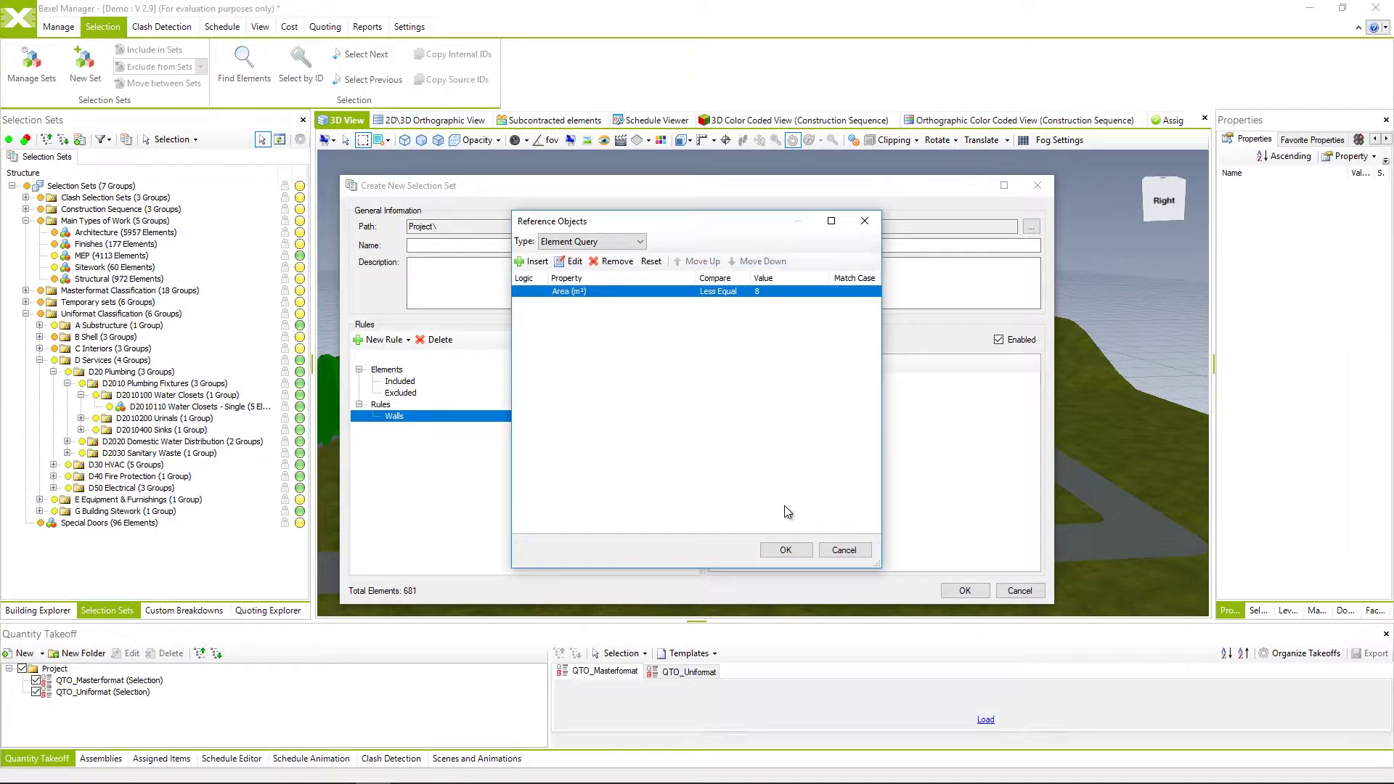
Apply the area rule and name the set 'Walls- Area less than 8m2', saving 139 walls.
left_click(788, 549)
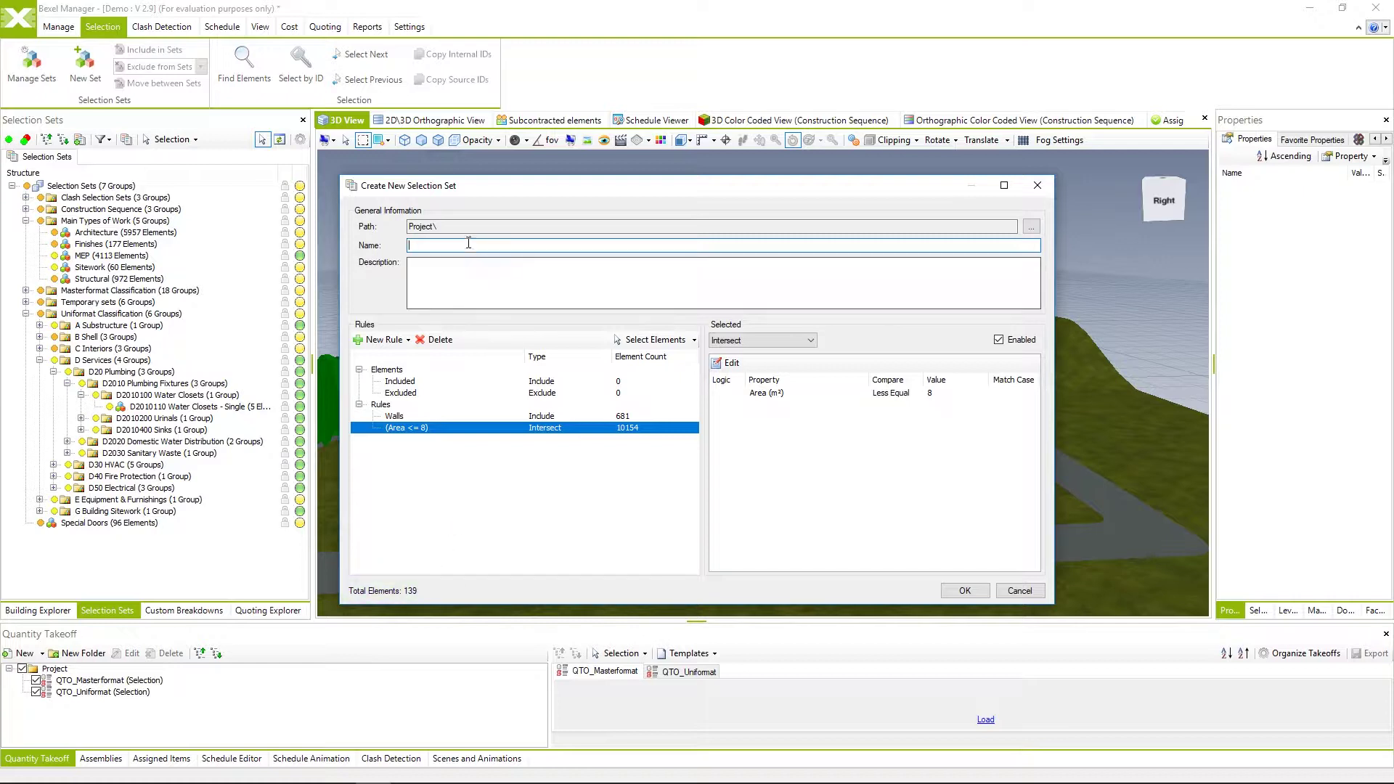
type("W")
type("alls")
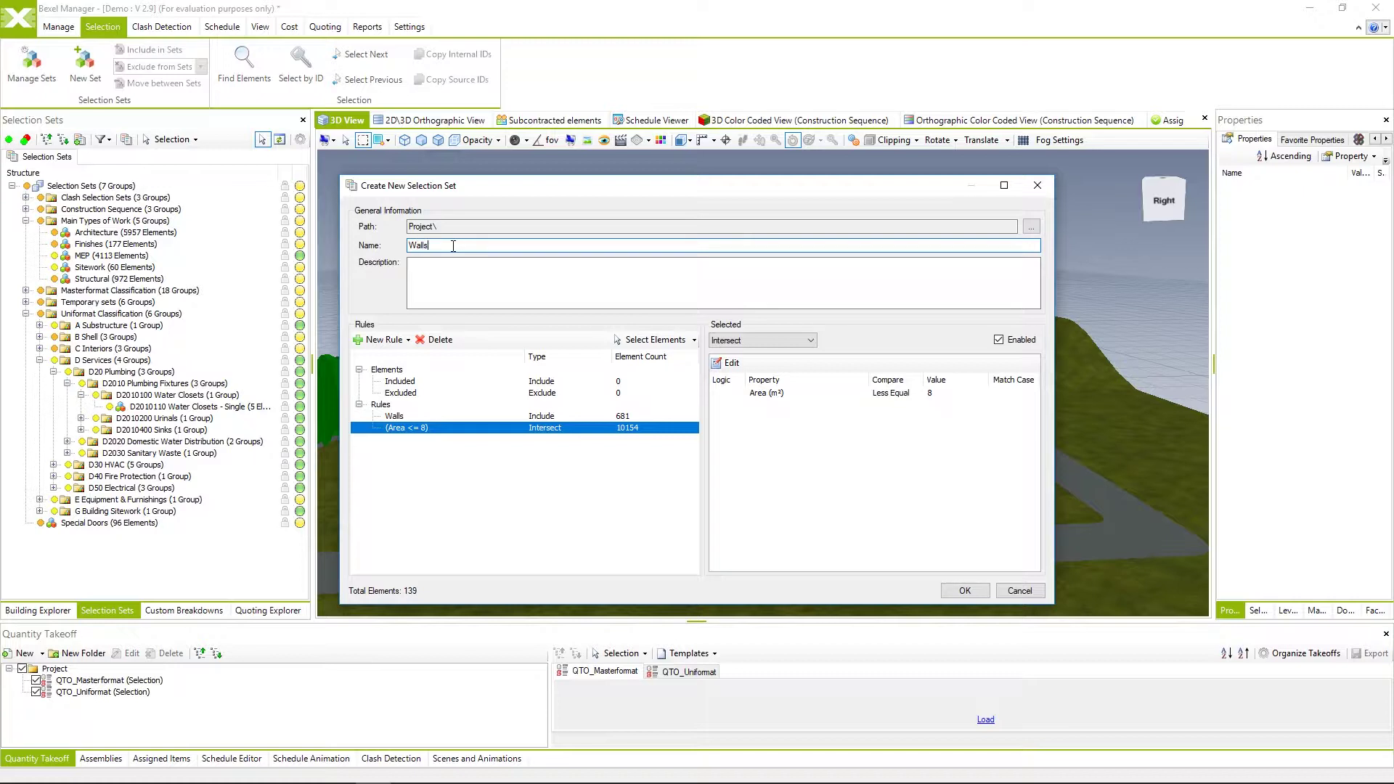
type(" Area <")
type("an8m2")
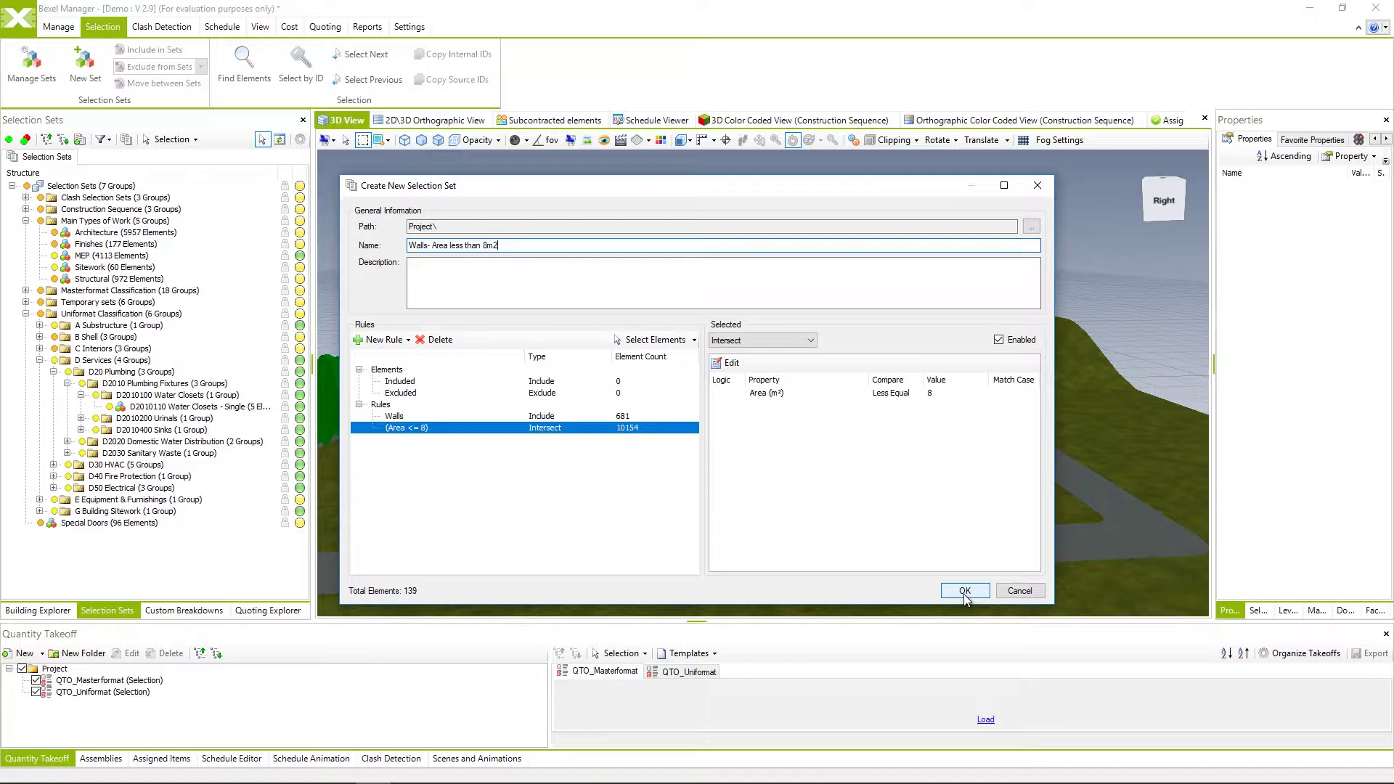
left_click(964, 593)
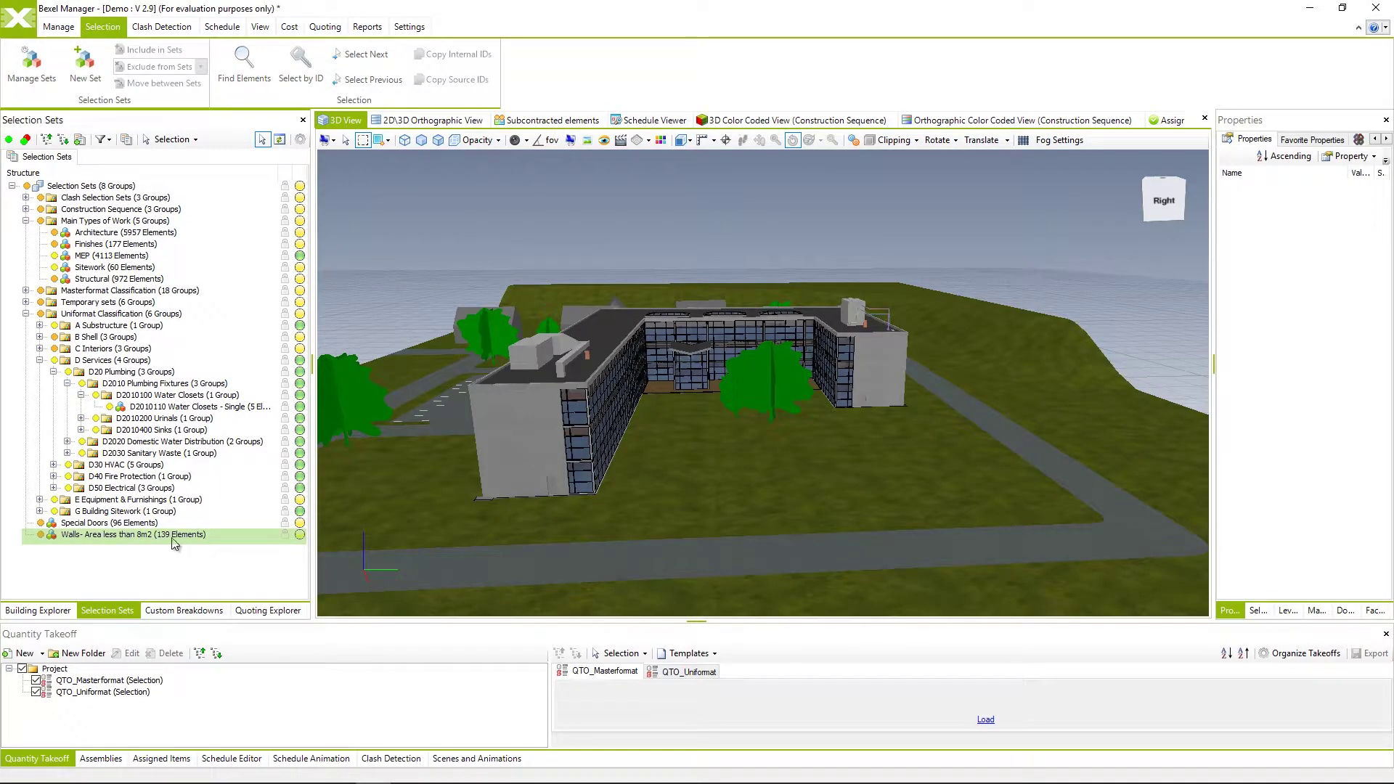
left_click(173, 539)
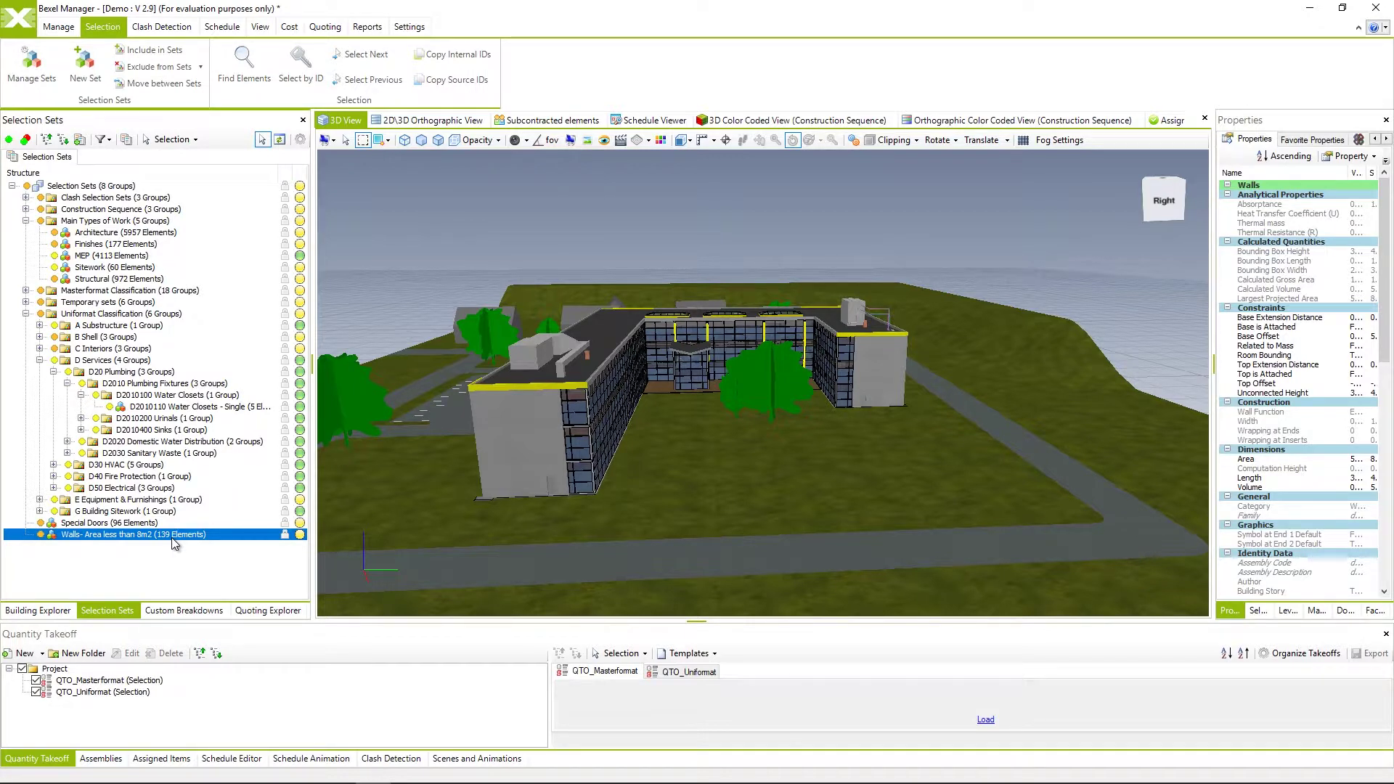
right_click(385, 213)
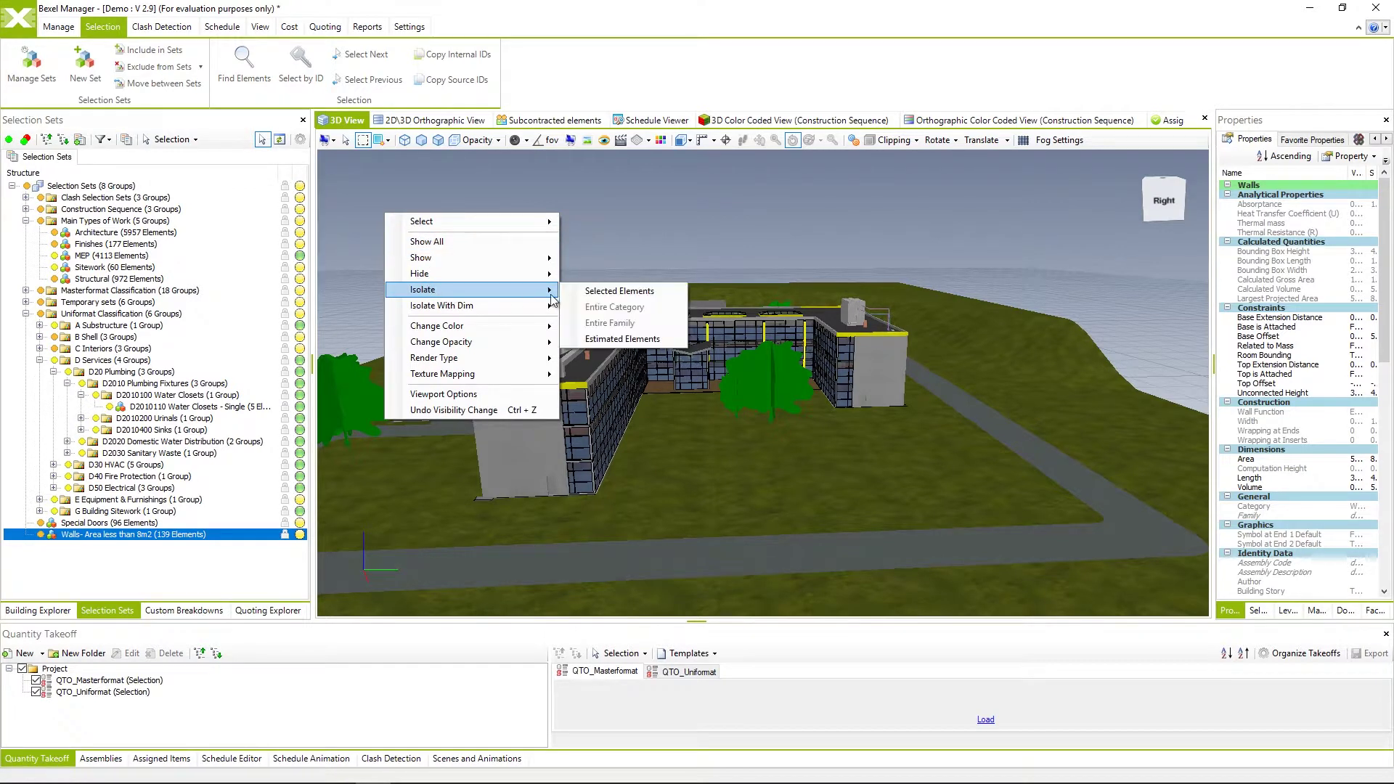
mouse_move(424, 289)
left_click(570, 289)
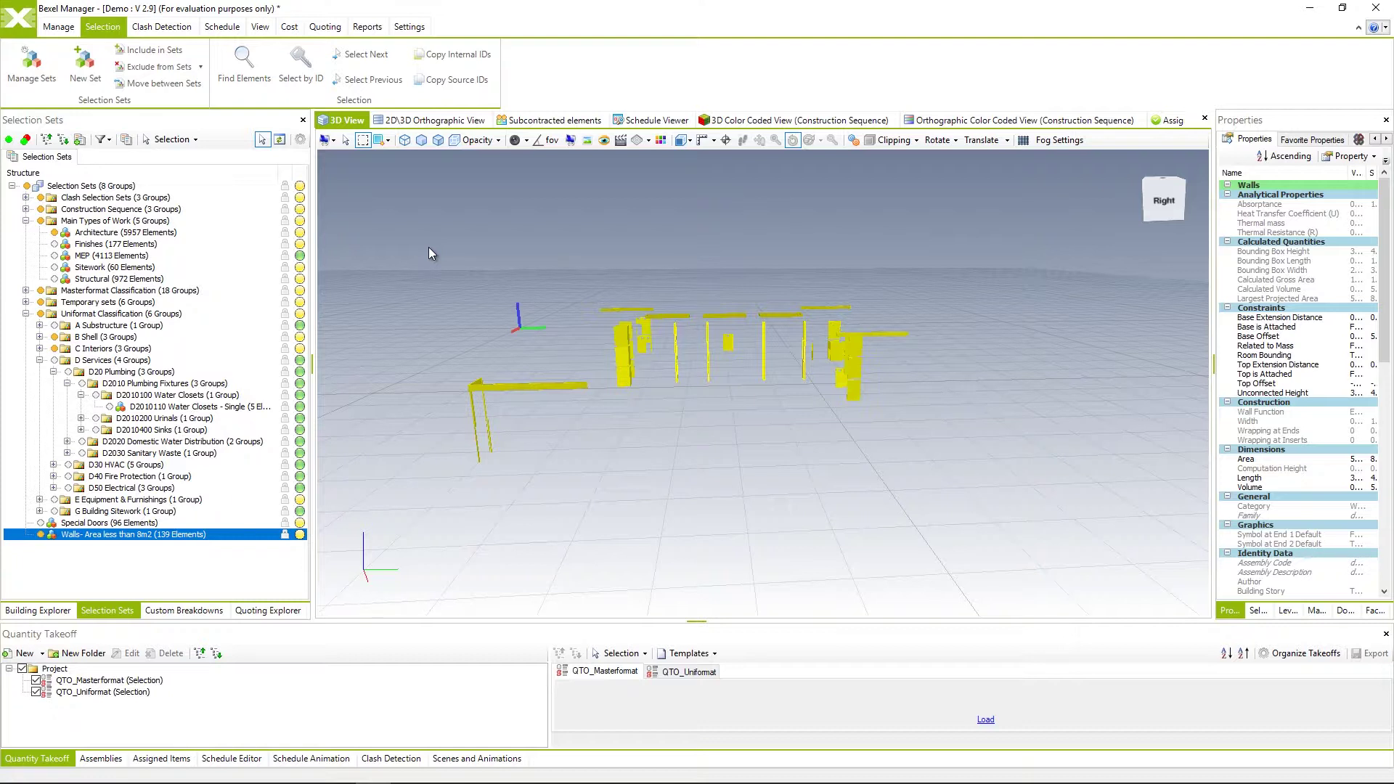
left_click(429, 248)
right_click(429, 248)
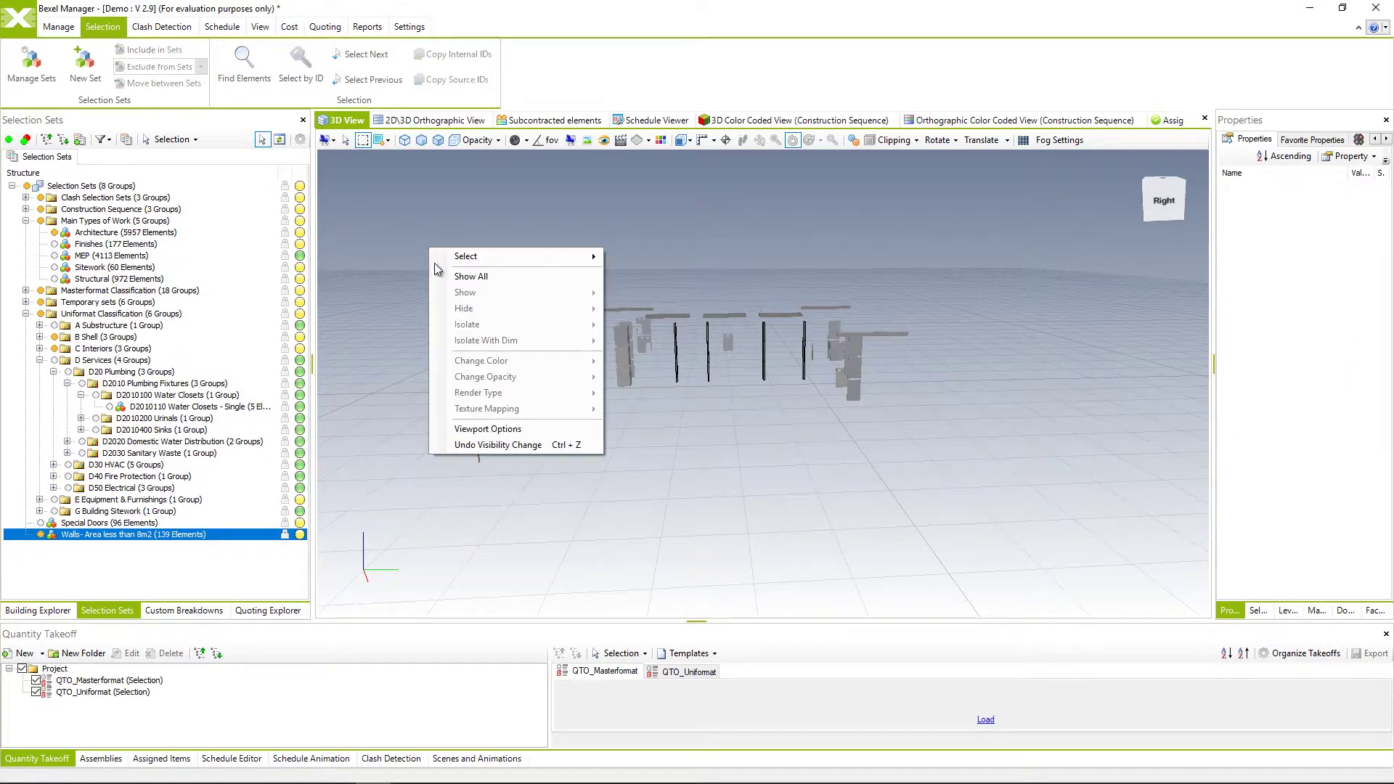
left_click(563, 277)
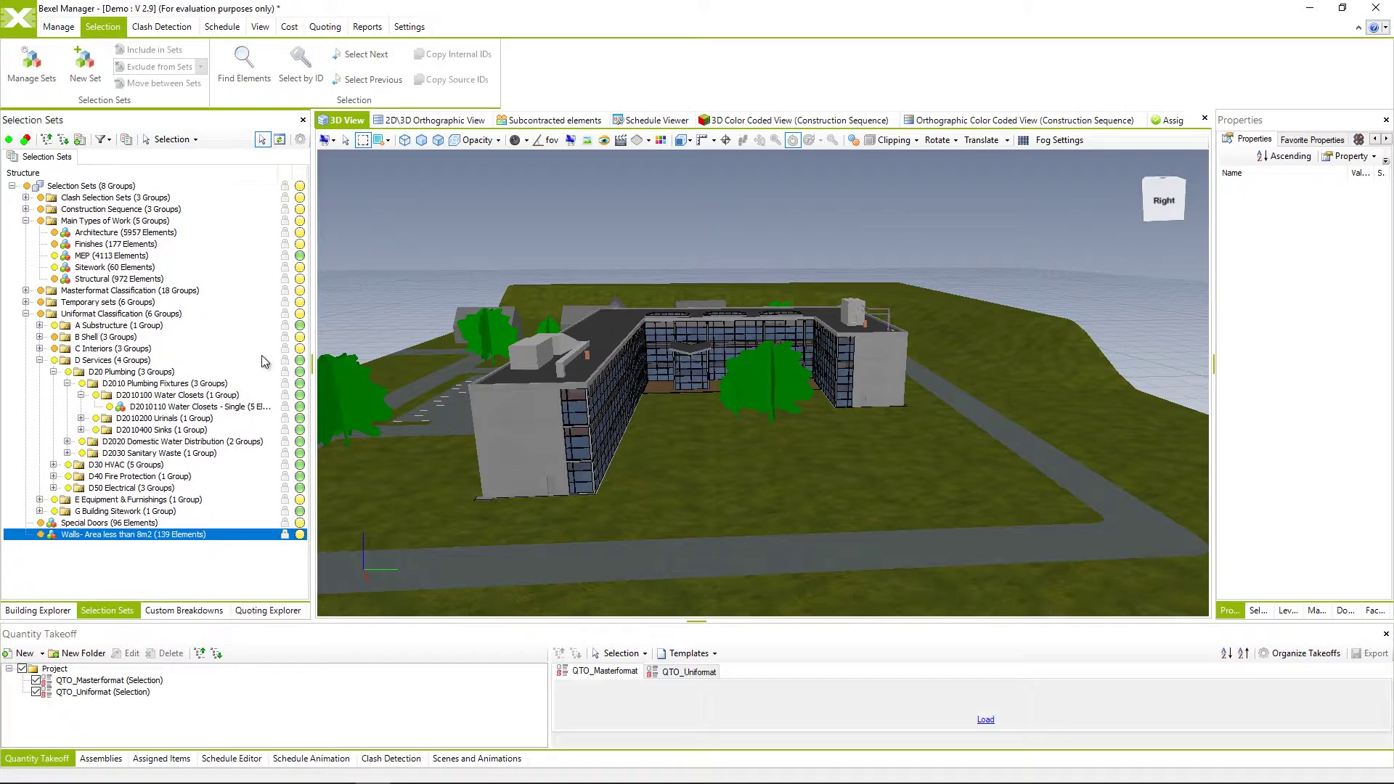
left_click(154, 408)
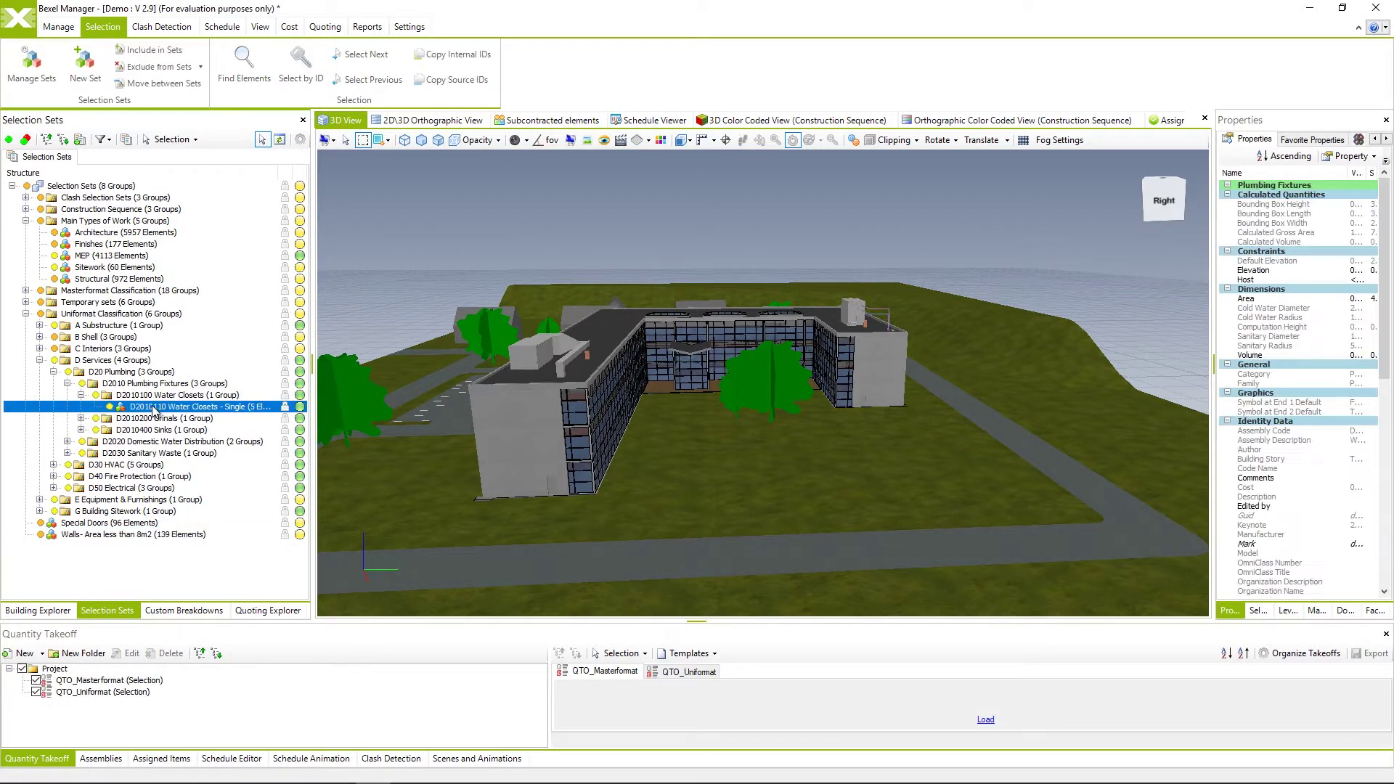
right_click(154, 410)
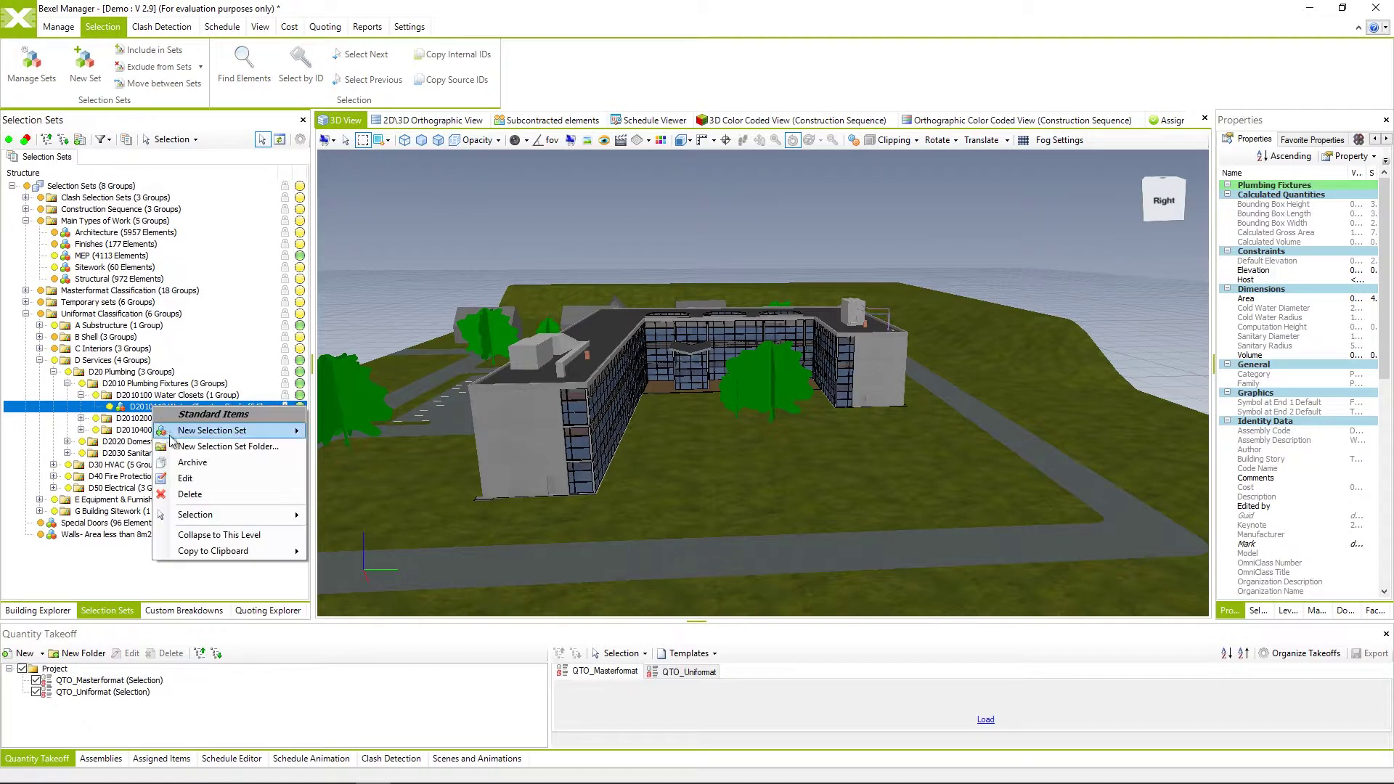
left_click(187, 482)
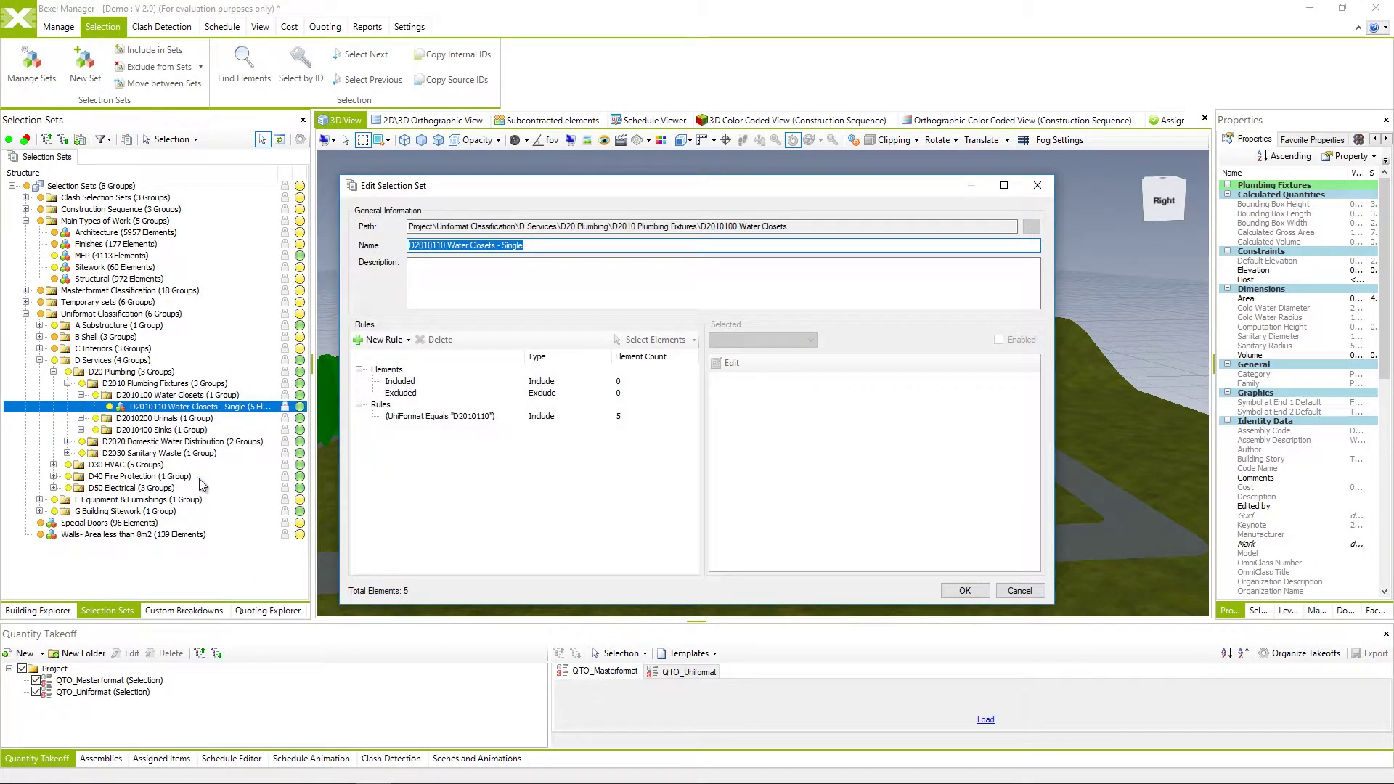
left_click(421, 415)
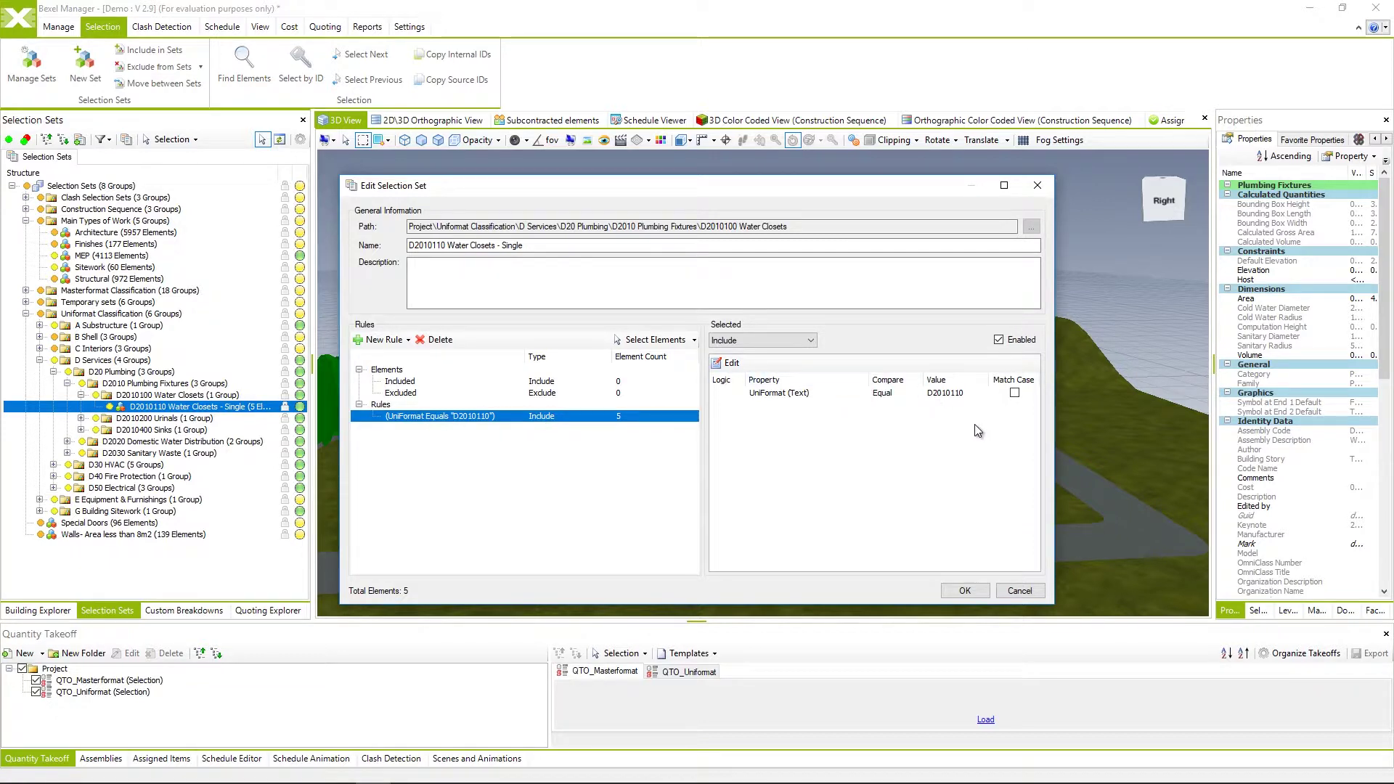
left_click(966, 591)
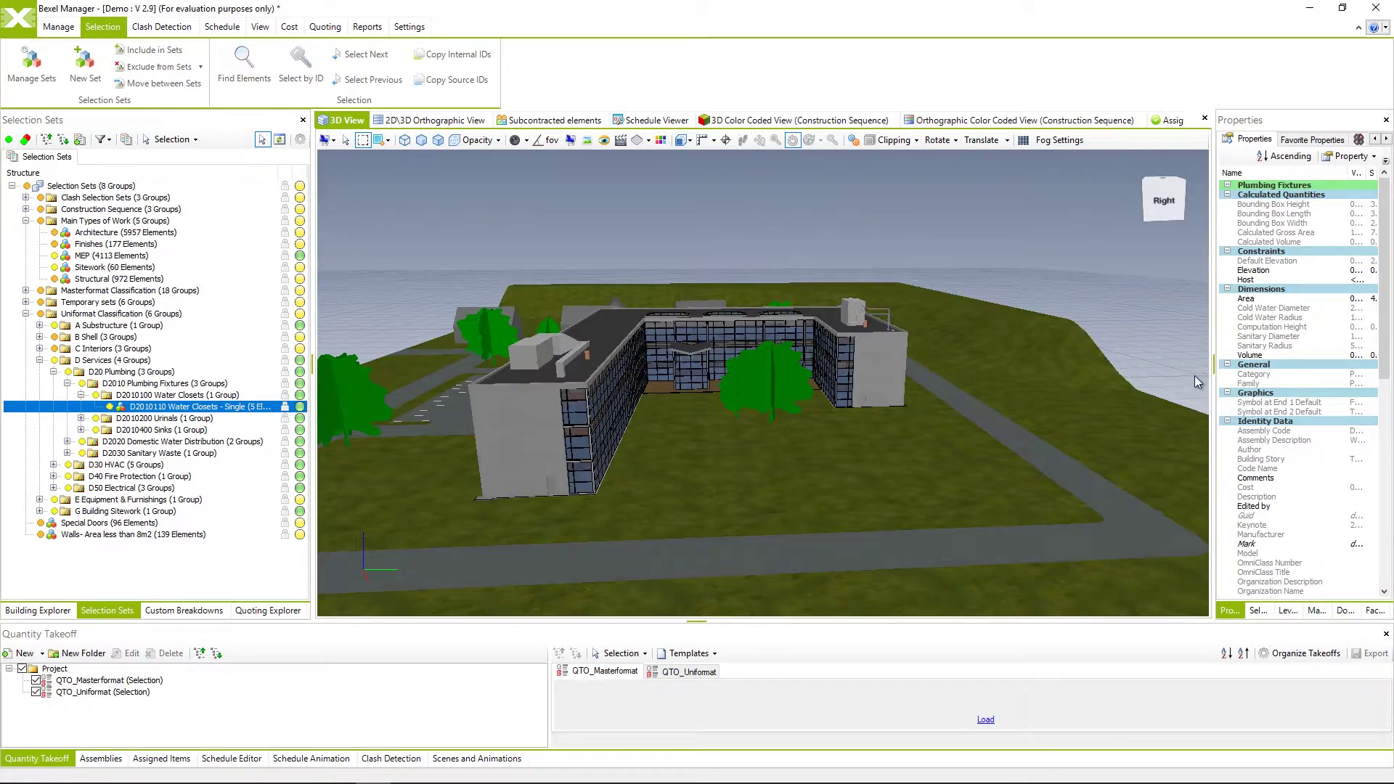
left_click(1196, 377)
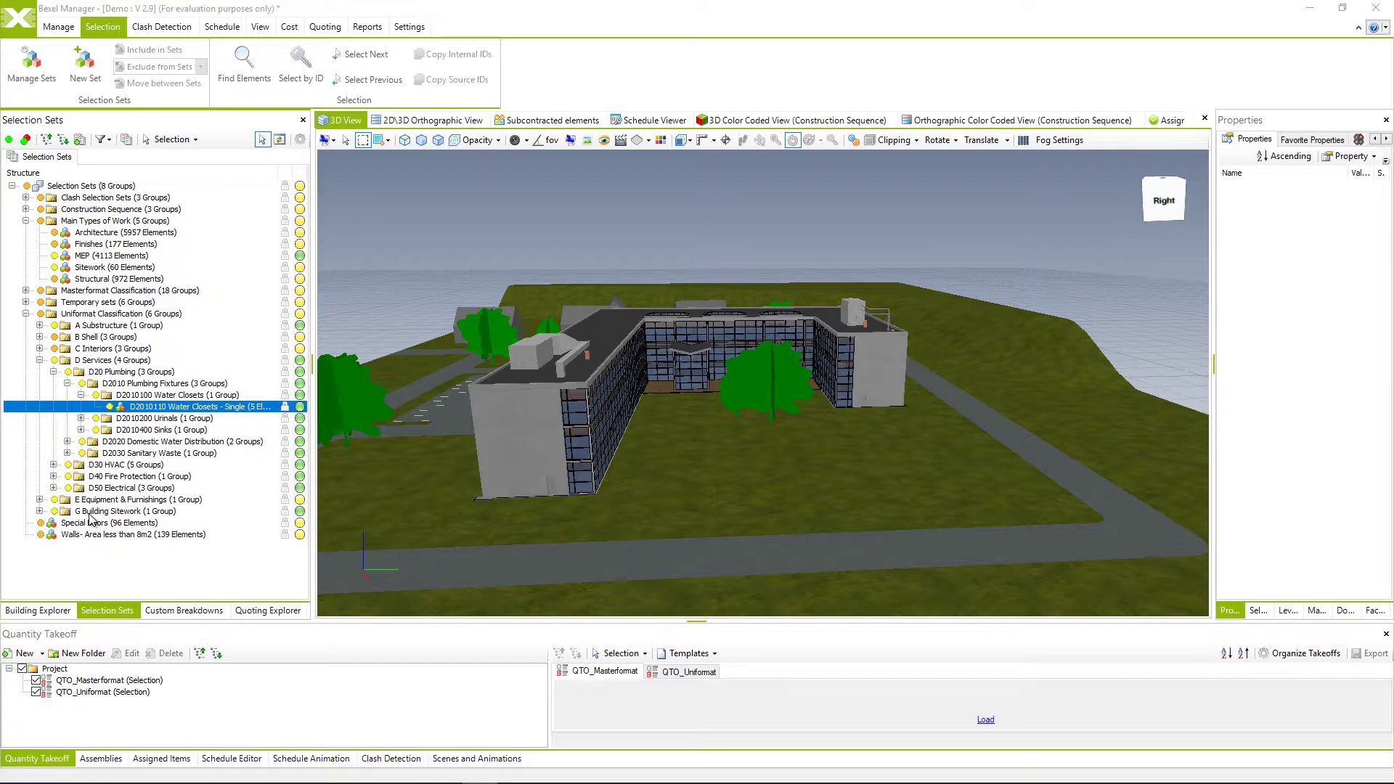
left_click(140, 535)
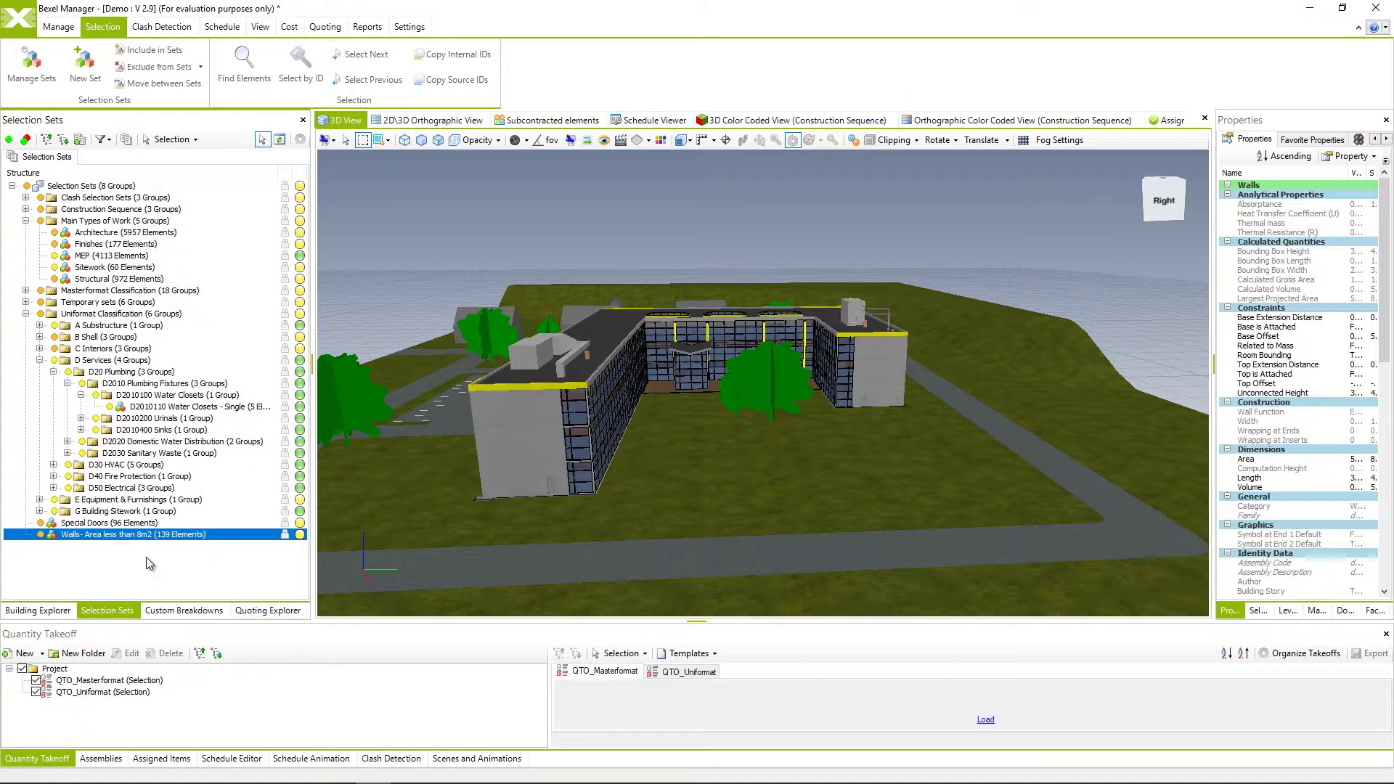
left_click(137, 198)
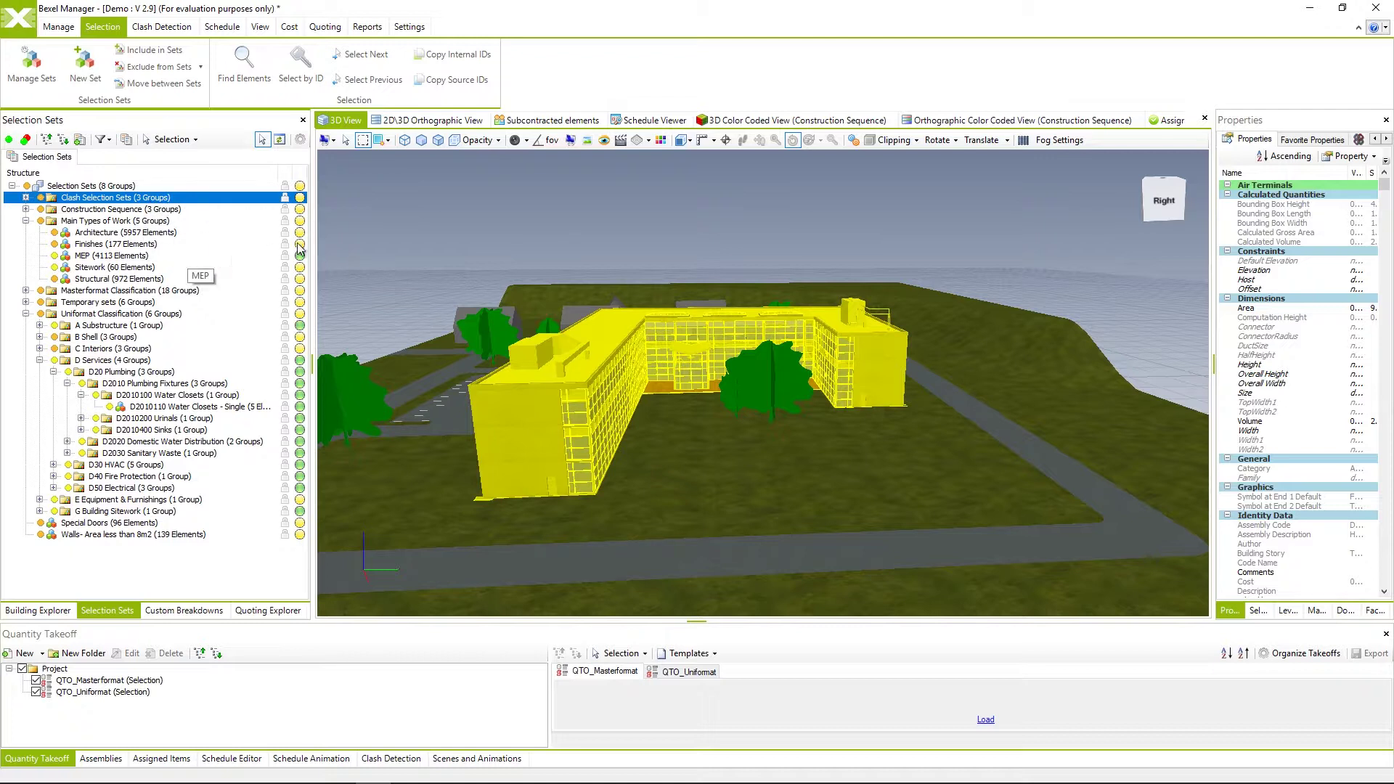
left_click(377, 222)
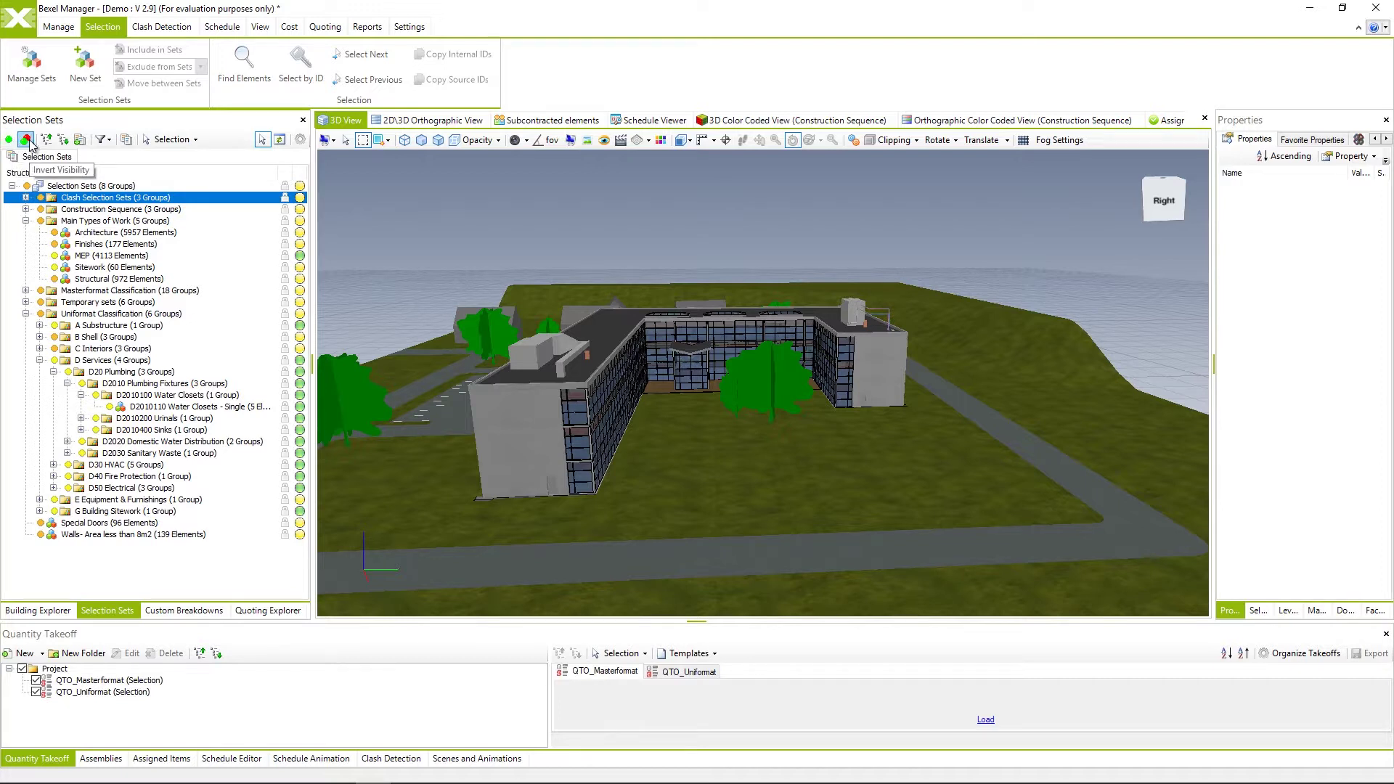
left_click(29, 144)
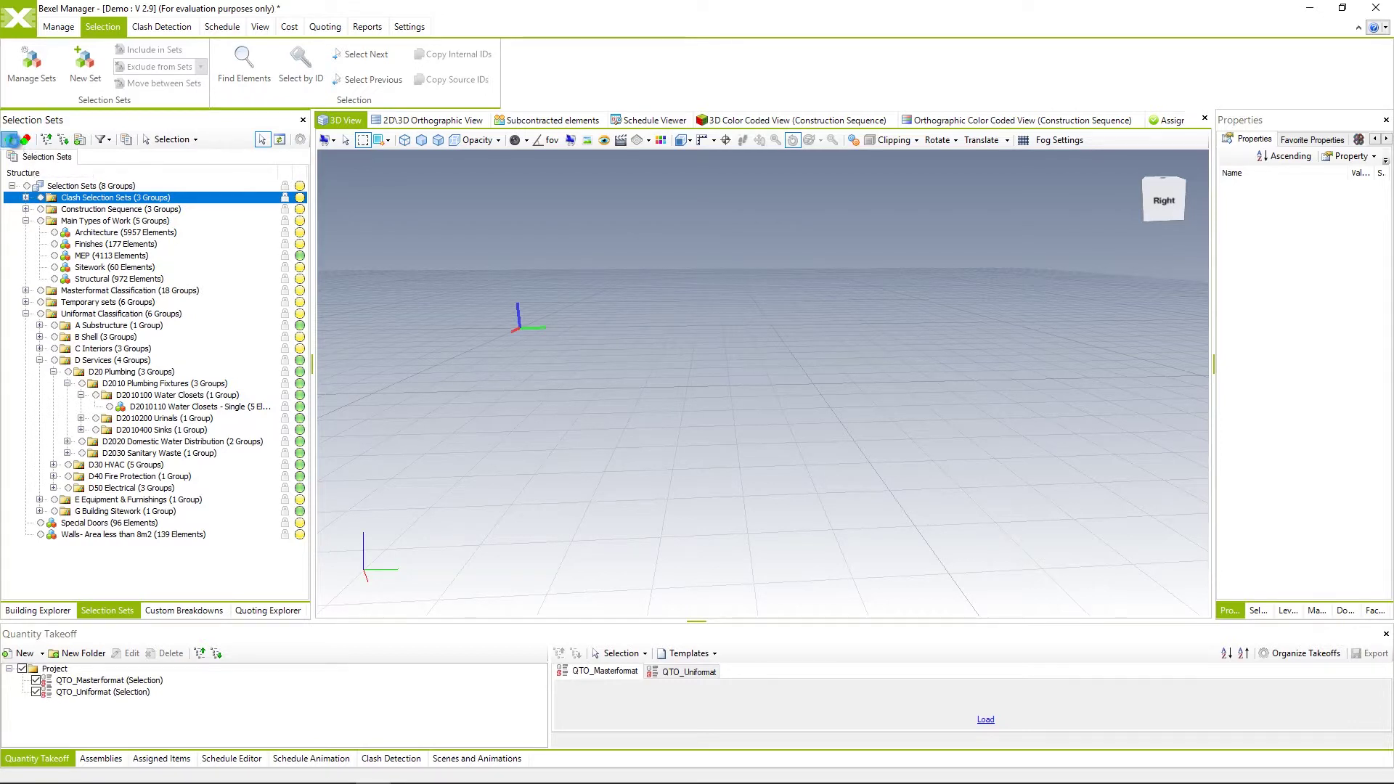
left_click(13, 143)
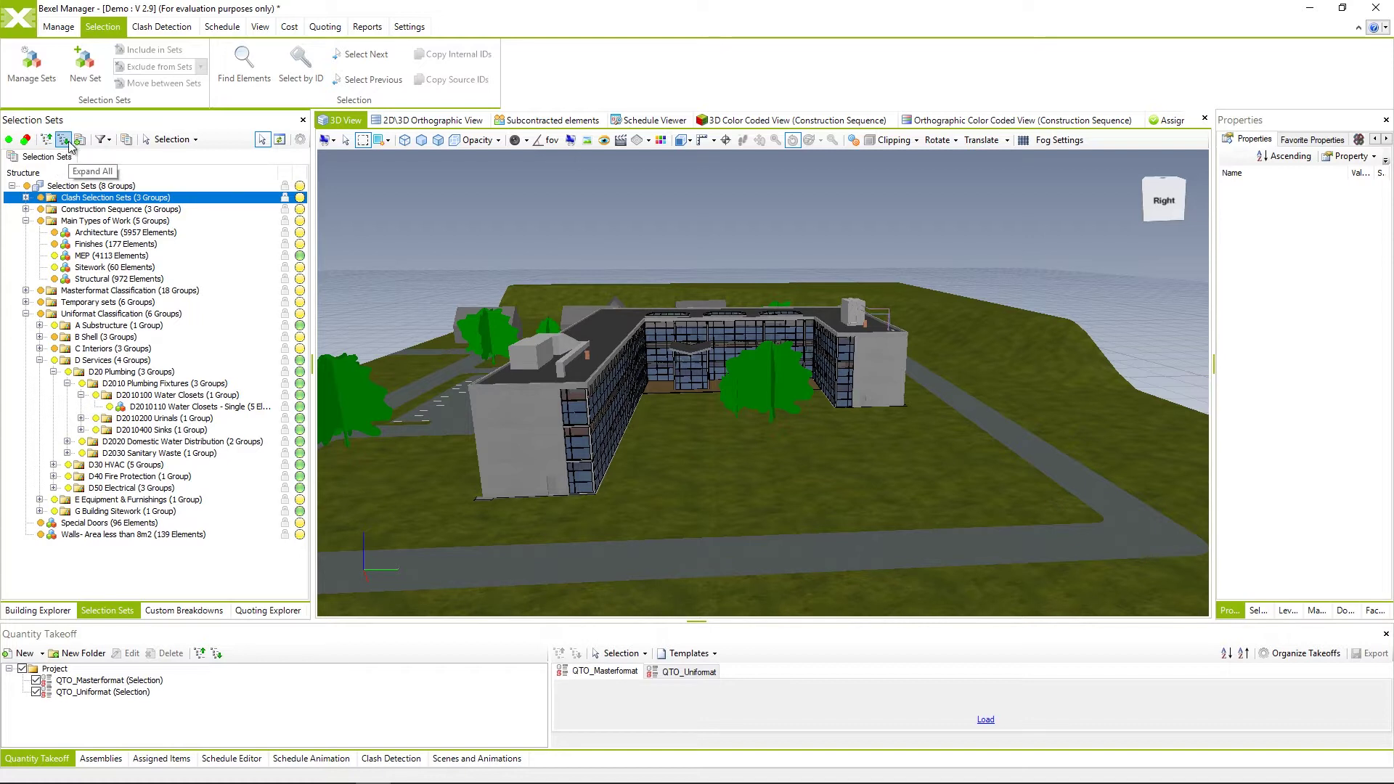
Expand all Selection Sets groups, then collapse back to first-level subgroups.
left_click(70, 141)
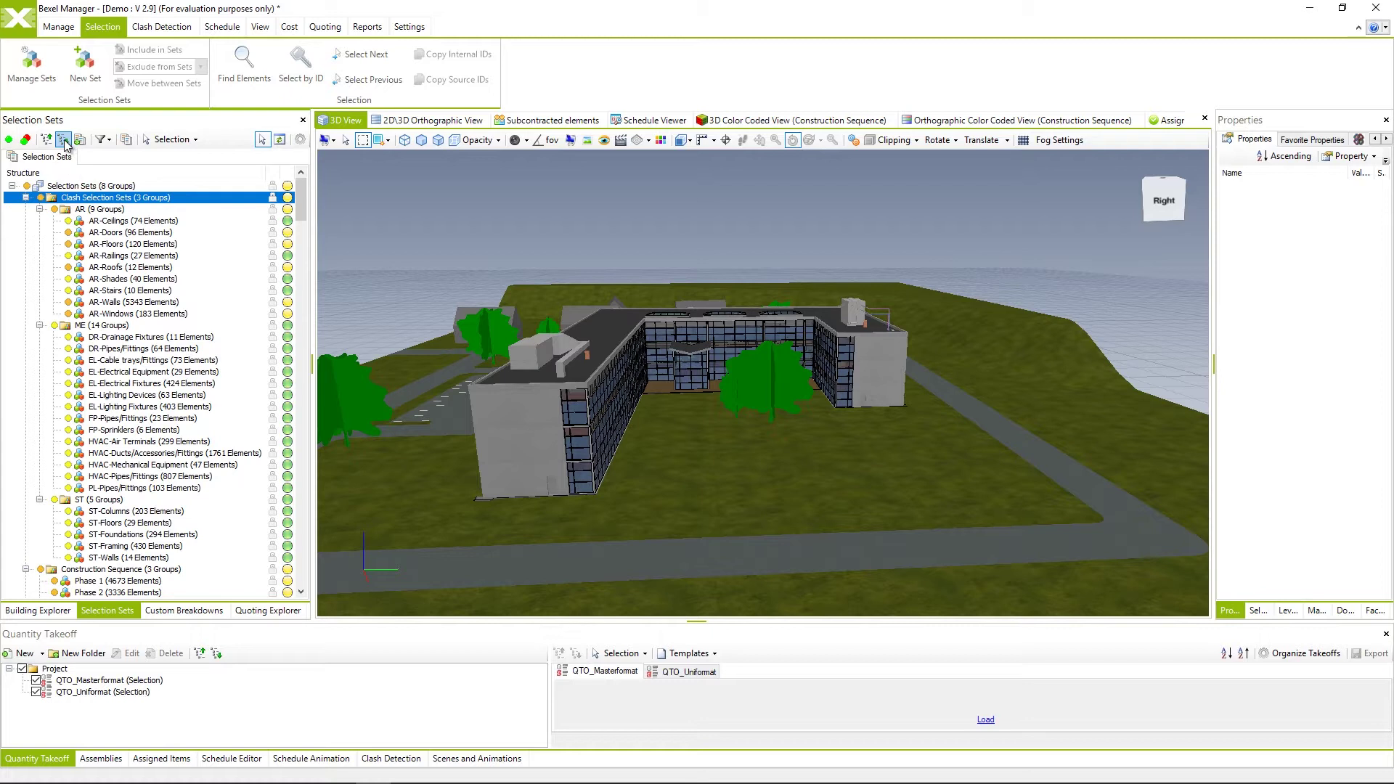
left_click(46, 139)
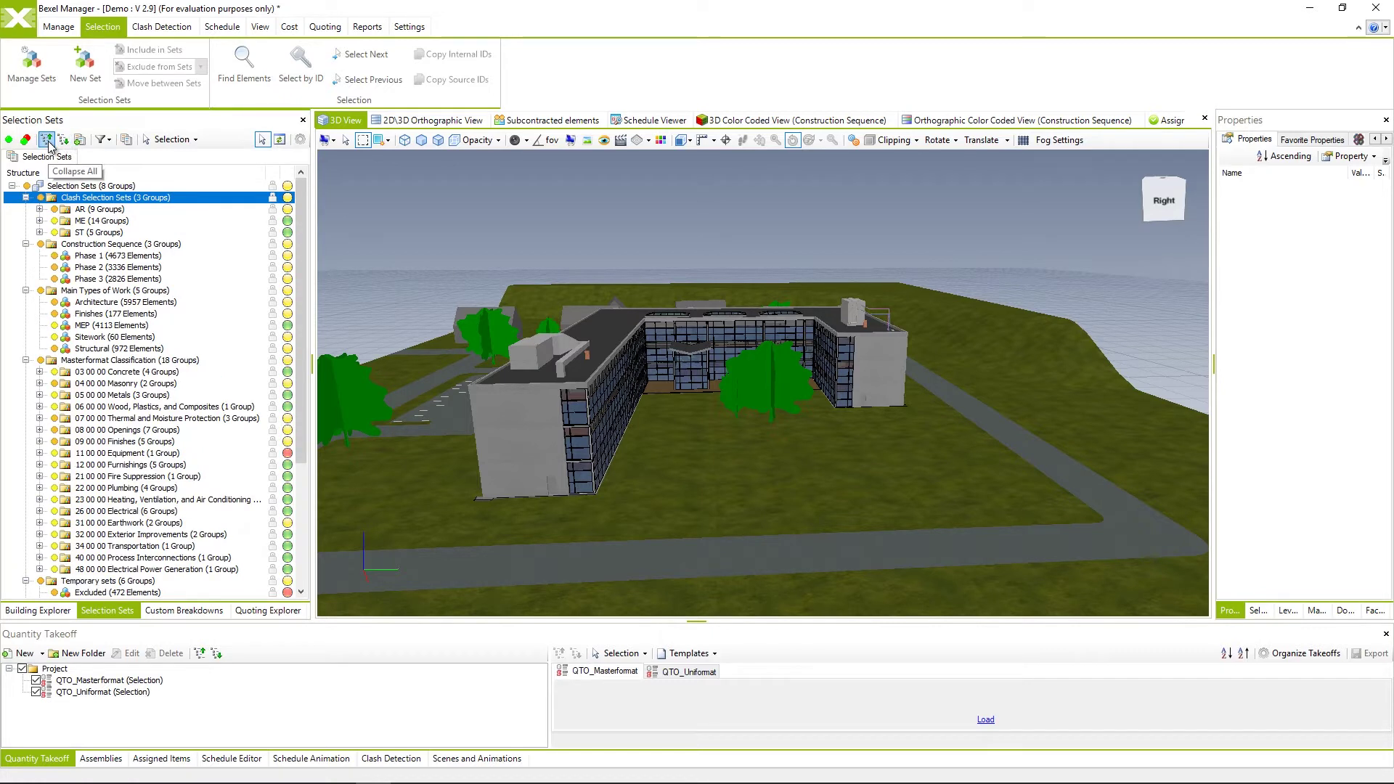